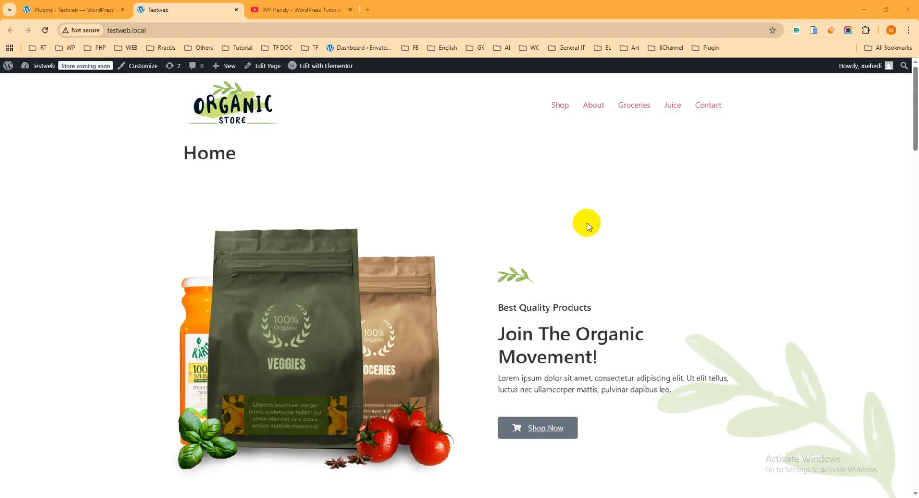
Bring up the WP Handy YouTube channel page and close it
{"action": "left_click", "coordinate": [299, 9]}
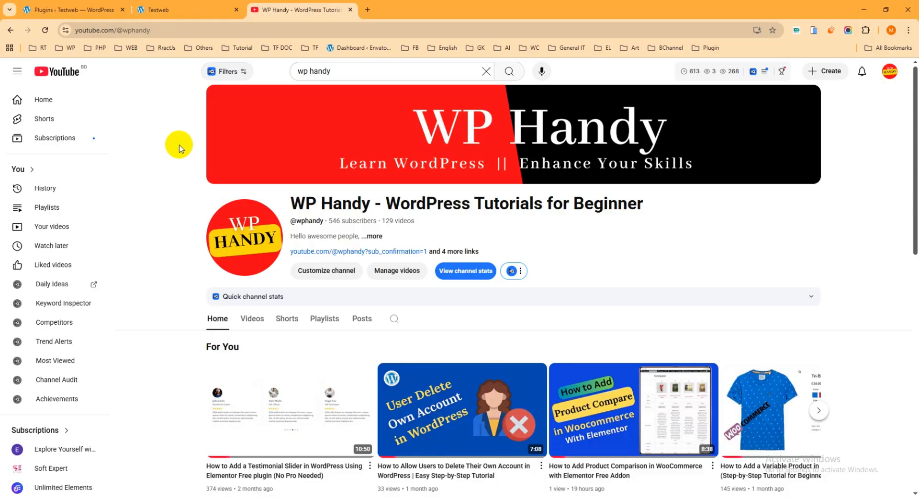
{"action": "left_click", "coordinate": [351, 10]}
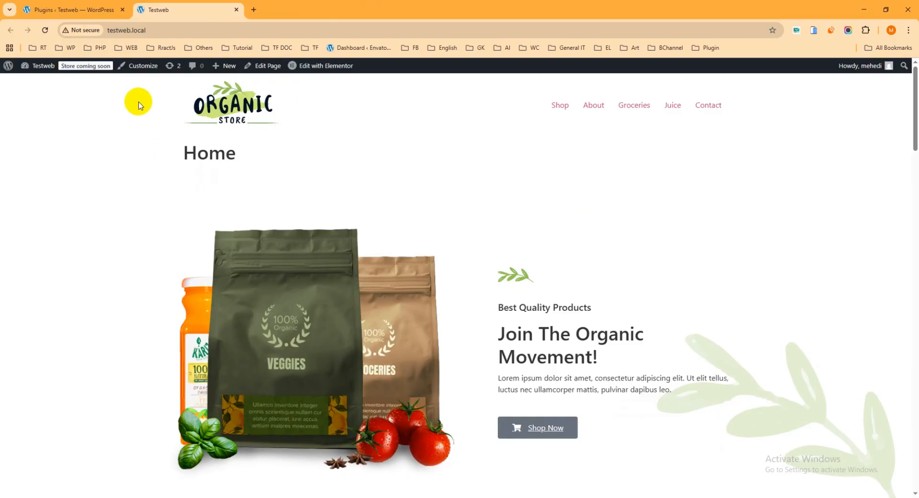
Go to the site's Add Plugins page and search the plugin directory for "shopbuilder"
{"action": "left_click", "coordinate": [94, 13]}
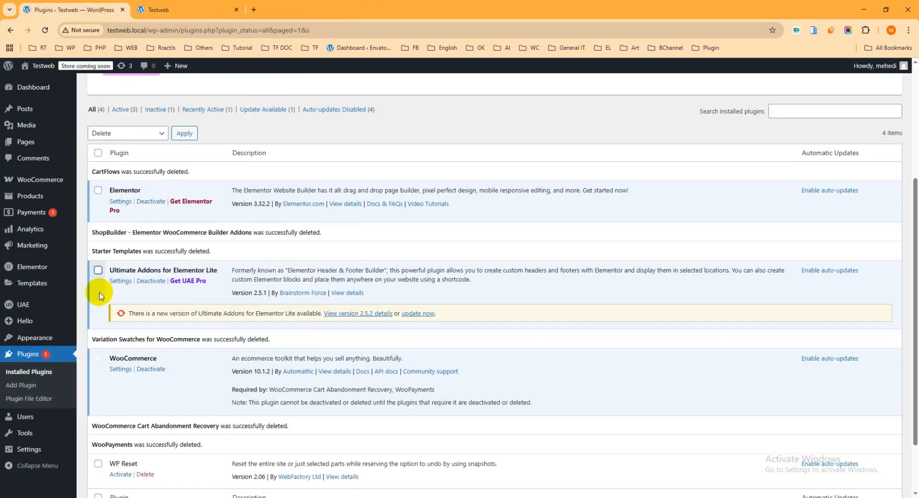
{"action": "scroll", "coordinate": [53, 335], "scroll_direction": "down", "scroll_amount": 1}
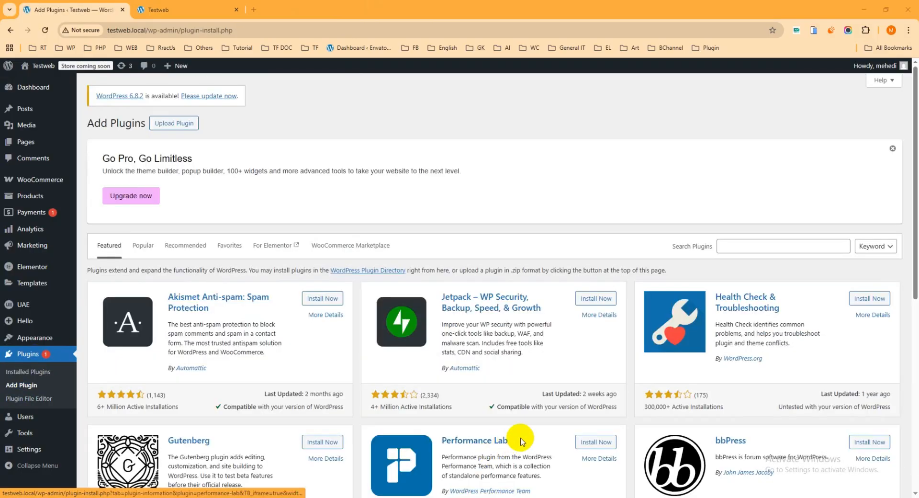
{"action": "left_click", "coordinate": [762, 248]}
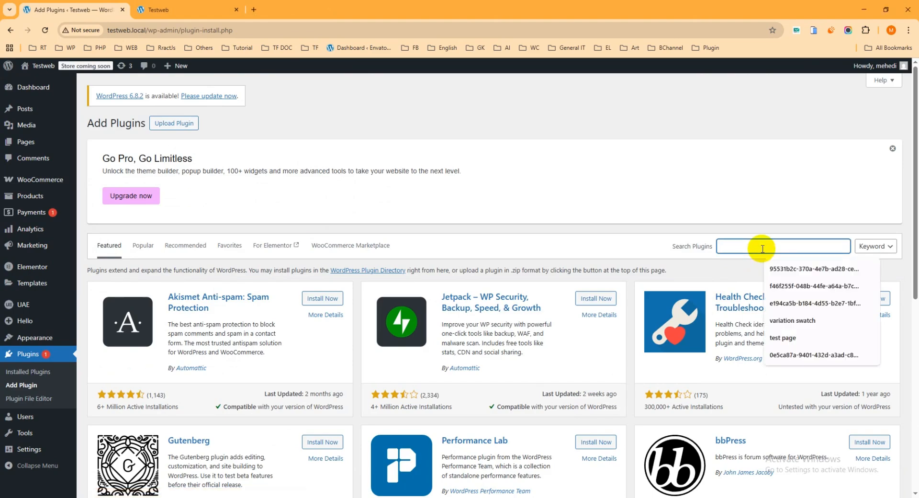
{"action": "type", "text": "sh"}
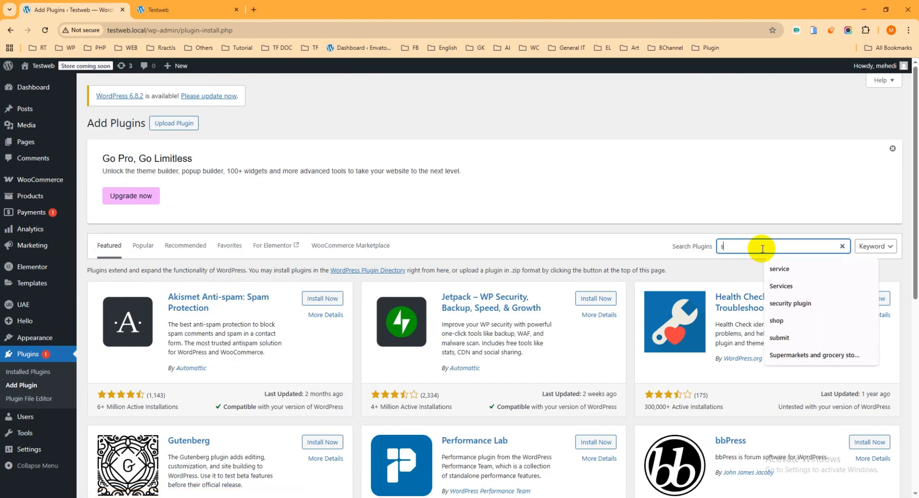
{"action": "type", "text": "opbuilder"}
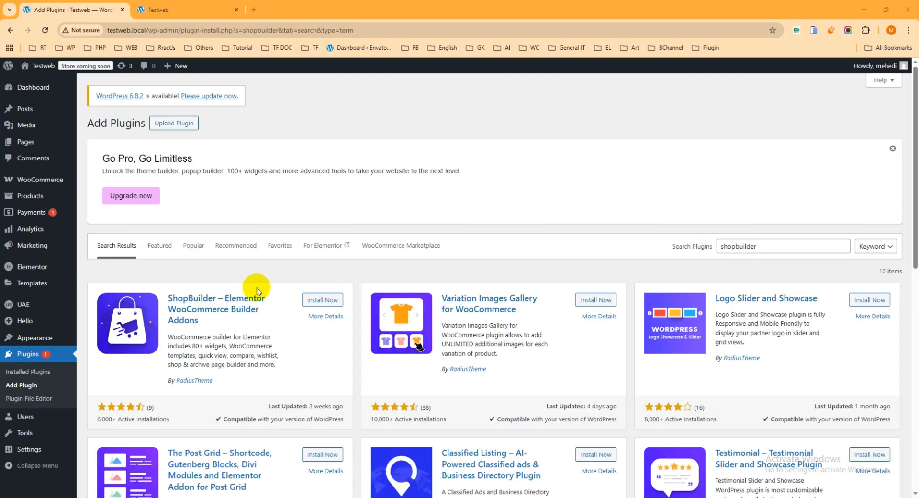
Install and activate the ShopBuilder – Elementor WooCommerce Builder Addons plugin
{"action": "left_click", "coordinate": [319, 301]}
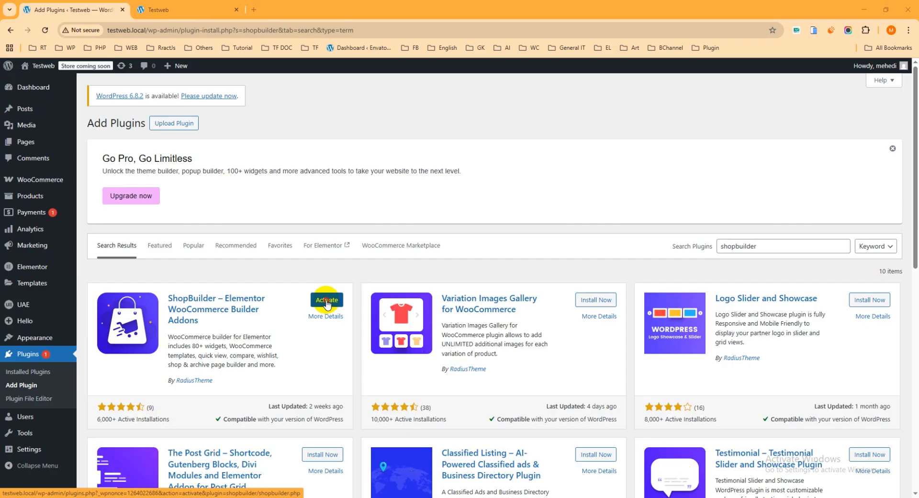
{"action": "left_click", "coordinate": [326, 300]}
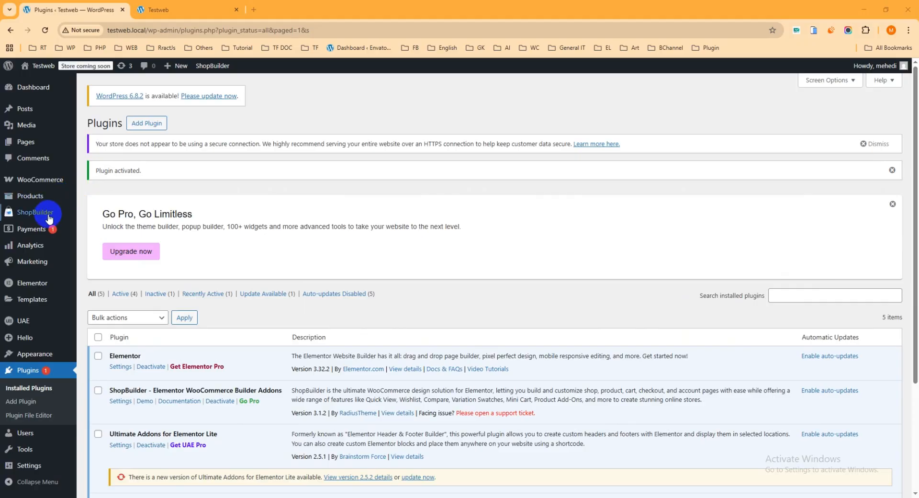
Open the ShopBuilder settings page and look through its Global Settings, Elementor Widgets and Modules sections
{"action": "mouse_move", "coordinate": [34, 215]}
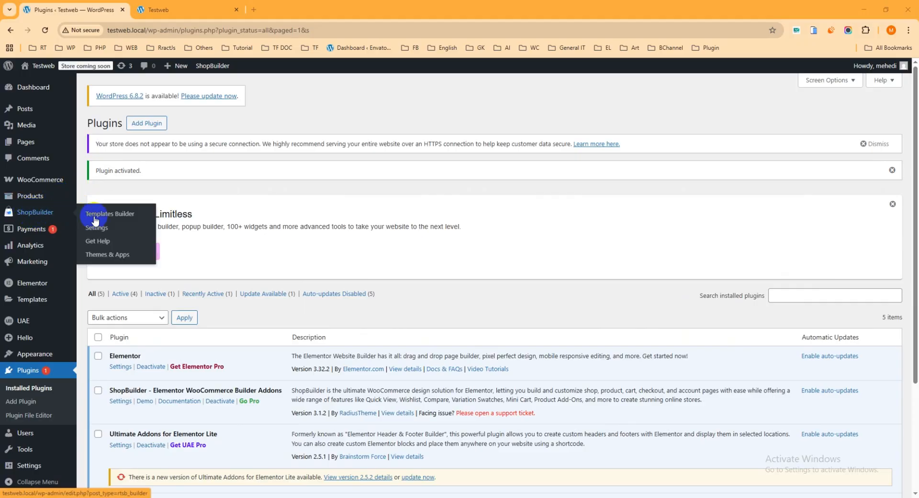
{"action": "left_click", "coordinate": [104, 230]}
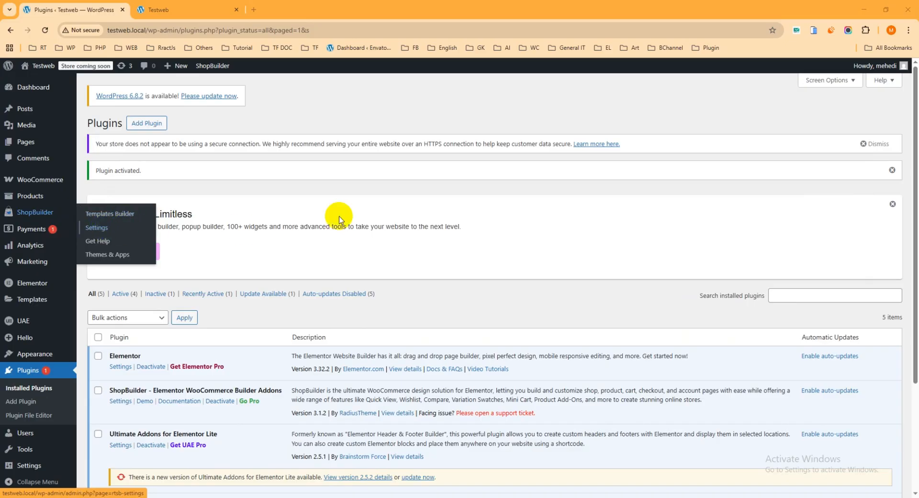
{"action": "scroll", "coordinate": [421, 196], "scroll_direction": "down", "scroll_amount": 3}
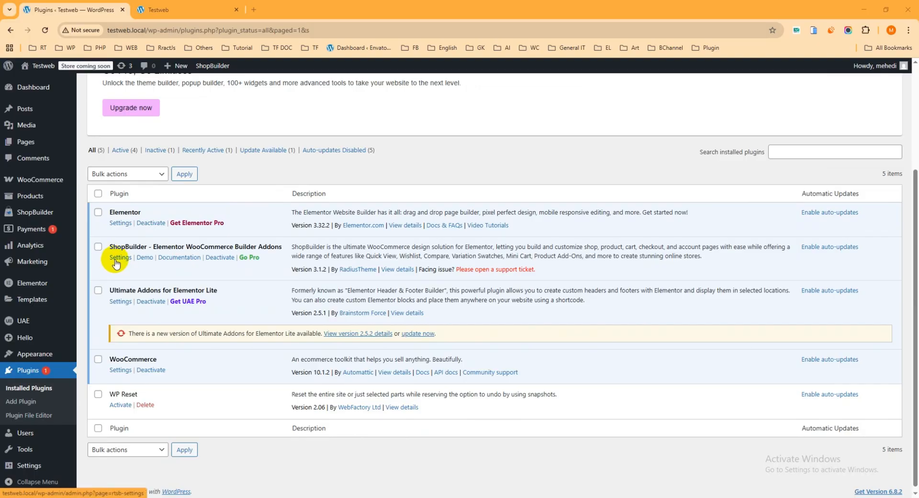
{"action": "left_click", "coordinate": [7, 215]}
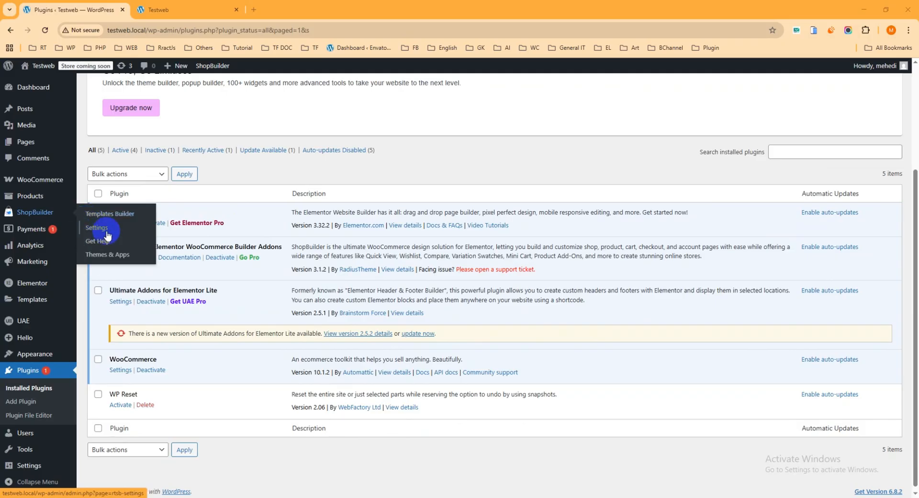
{"action": "left_click", "coordinate": [92, 232]}
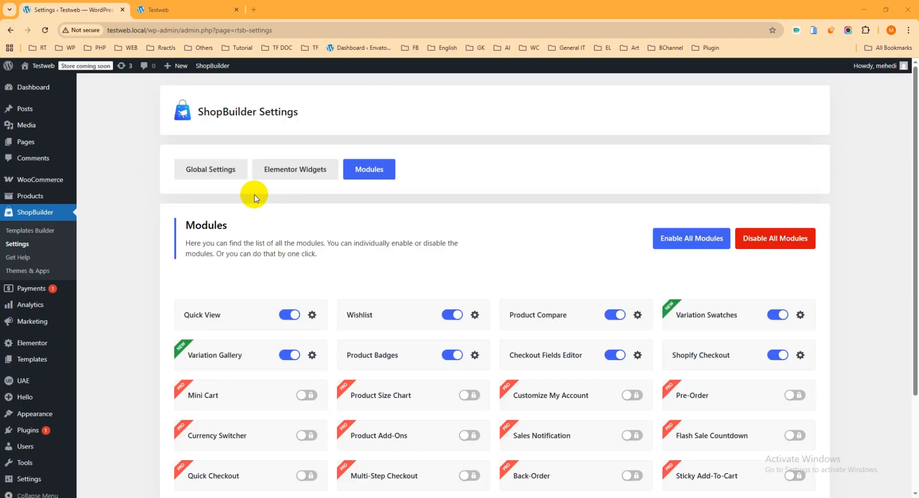
{"action": "left_click", "coordinate": [203, 177]}
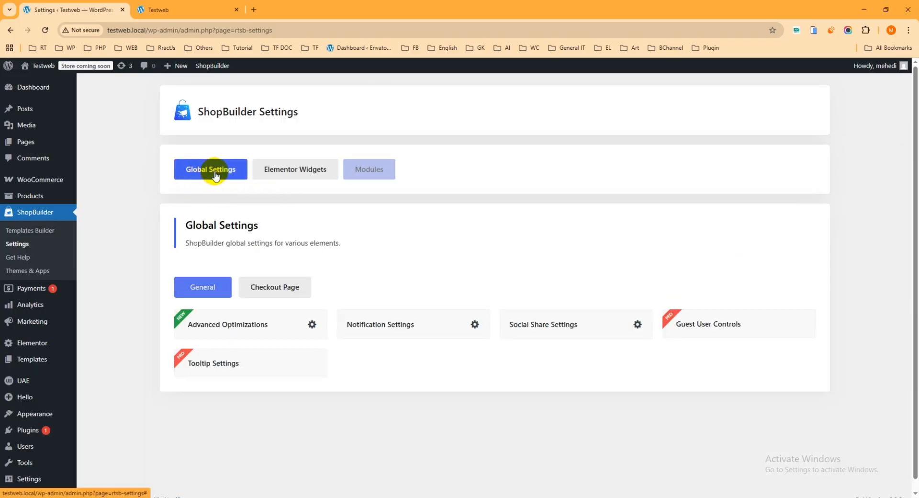
{"action": "left_click", "coordinate": [297, 177]}
{"action": "left_click", "coordinate": [362, 172]}
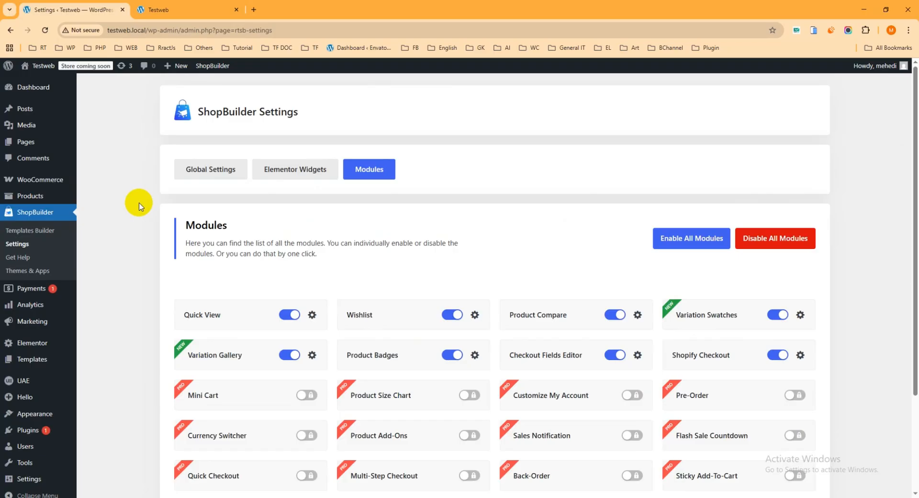
In ShopBuilder's Elementor Widgets, switch the Products - Slider Layouts widget off and back on, leaving it enabled
{"action": "left_click", "coordinate": [293, 176]}
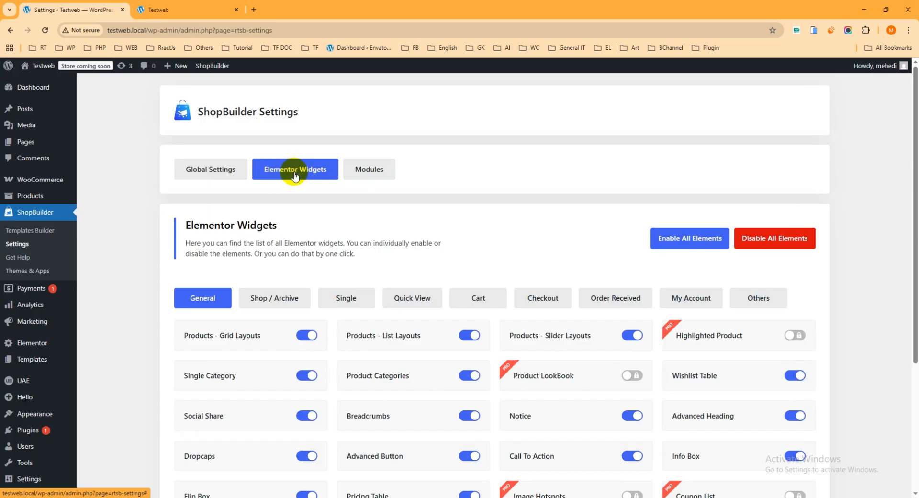
{"action": "scroll", "coordinate": [306, 175], "scroll_direction": "down", "scroll_amount": 2}
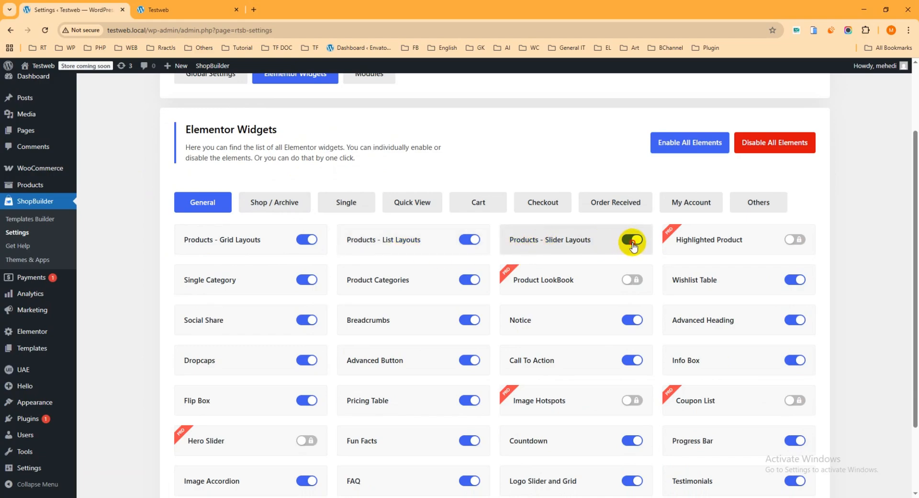
{"action": "left_click", "coordinate": [633, 244]}
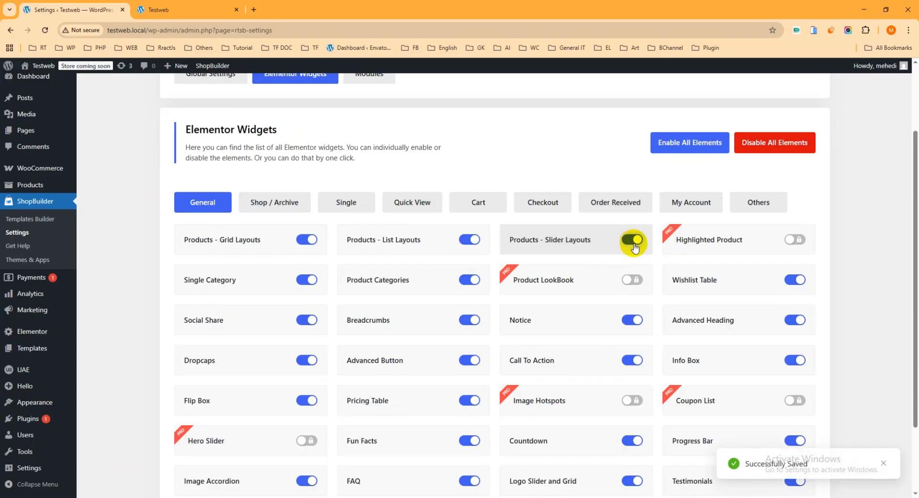
{"action": "left_click", "coordinate": [633, 243]}
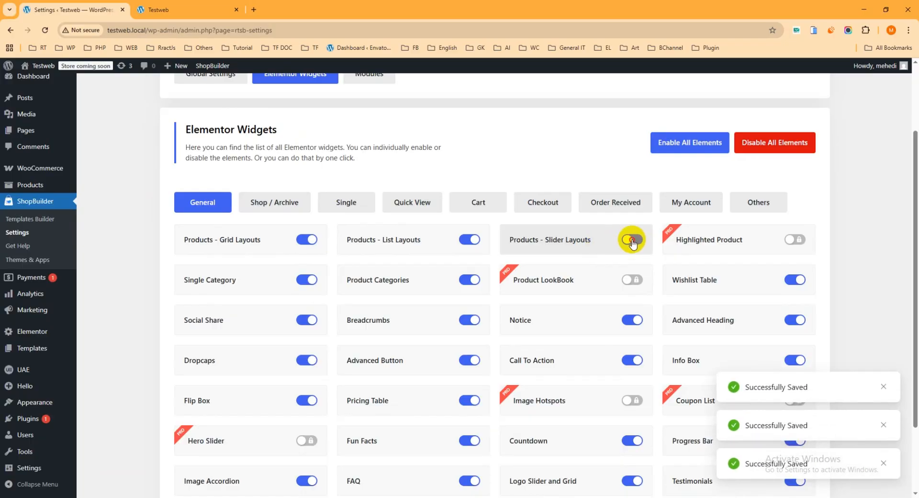
{"action": "left_click", "coordinate": [632, 242]}
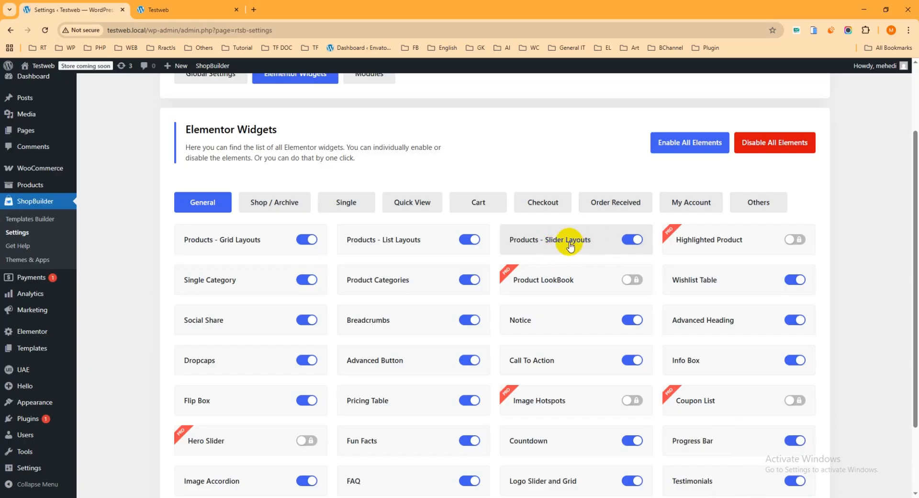
From the live site, open the Home page for editing with Elementor in a new browser tab
{"action": "left_click", "coordinate": [180, 6]}
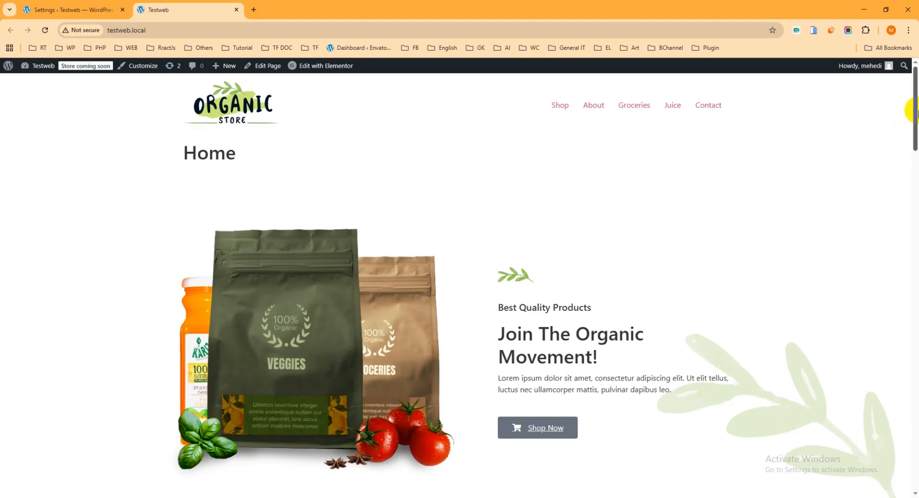
{"action": "mouse_move", "coordinate": [915, 111]}
{"action": "left_mouse_down"}
{"action": "mouse_move", "coordinate": [913, 147]}
{"action": "mouse_move", "coordinate": [913, 109]}
{"action": "mouse_move", "coordinate": [913, 143]}
{"action": "mouse_move", "coordinate": [908, 119]}
{"action": "left_mouse_up"}
{"action": "scroll", "coordinate": [523, 213], "scroll_direction": "down", "scroll_amount": 3}
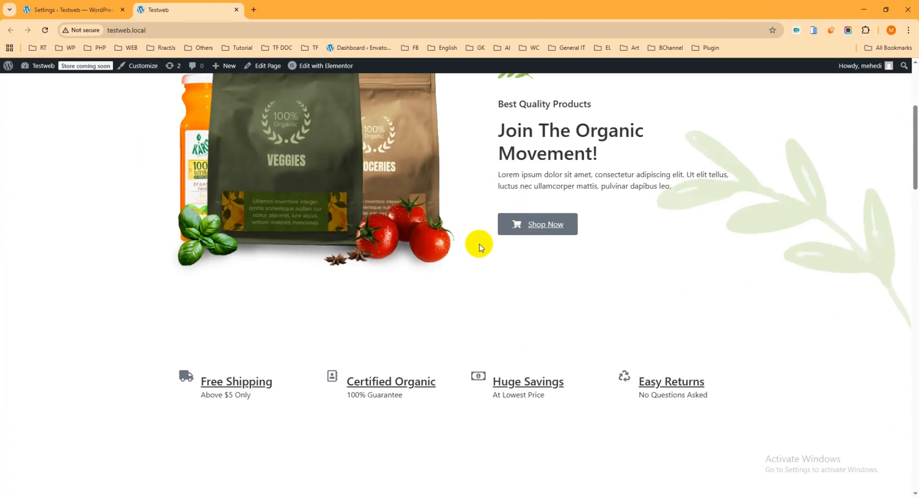
{"action": "mouse_move", "coordinate": [322, 67]}
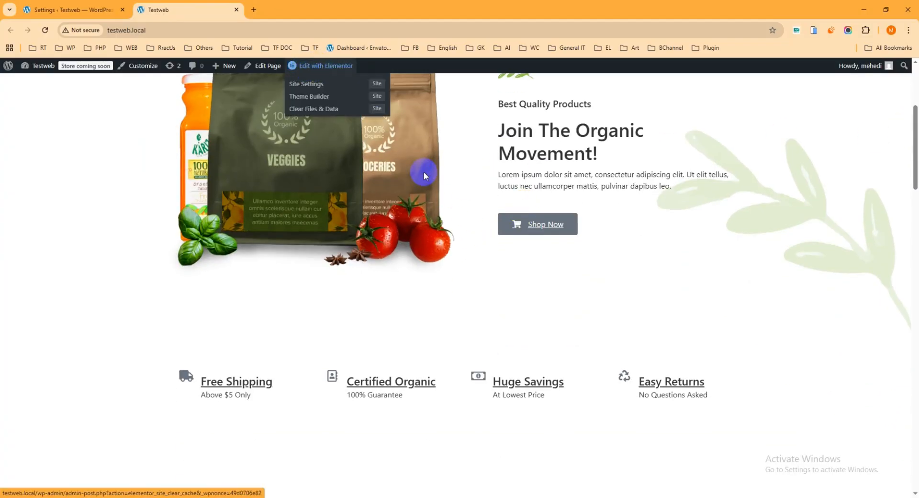
{"action": "right_click", "coordinate": [306, 67]}
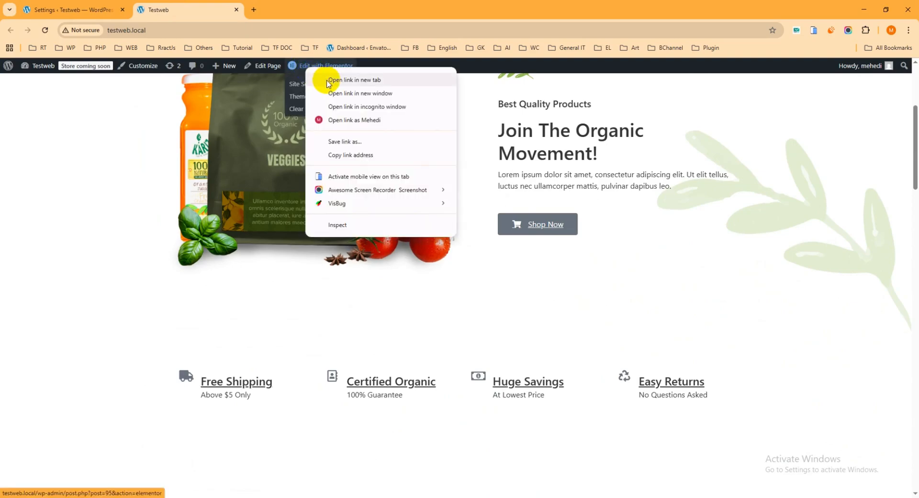
{"action": "left_click", "coordinate": [329, 80]}
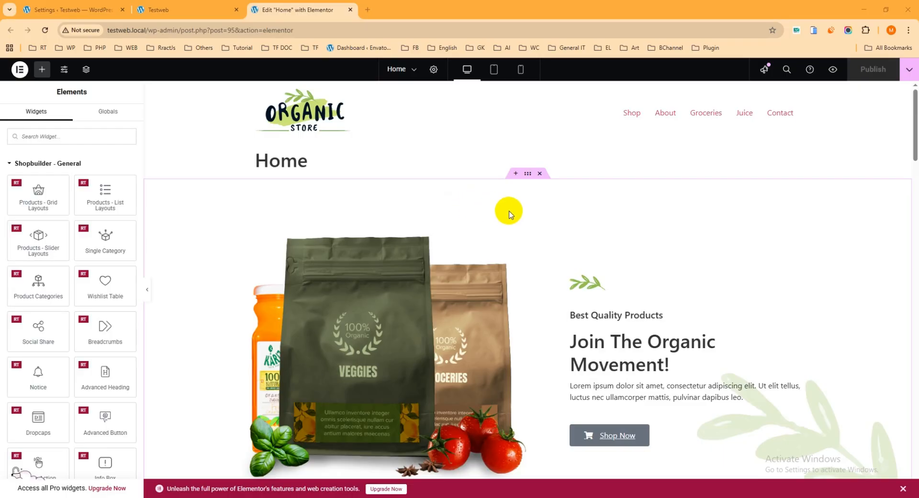
Insert a single-column Flexbox container between the hero section and the Free Shipping features row
{"action": "scroll", "coordinate": [479, 232], "scroll_direction": "down", "scroll_amount": 1}
{"action": "scroll", "coordinate": [527, 230], "scroll_direction": "down", "scroll_amount": 2}
{"action": "scroll", "coordinate": [550, 229], "scroll_direction": "up", "scroll_amount": 2}
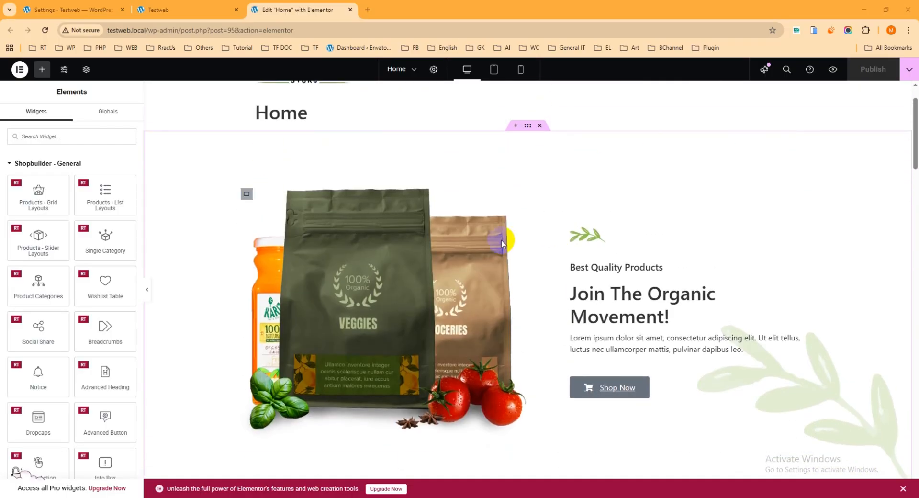
{"action": "scroll", "coordinate": [575, 232], "scroll_direction": "down", "scroll_amount": 2}
{"action": "scroll", "coordinate": [589, 232], "scroll_direction": "down", "scroll_amount": 2}
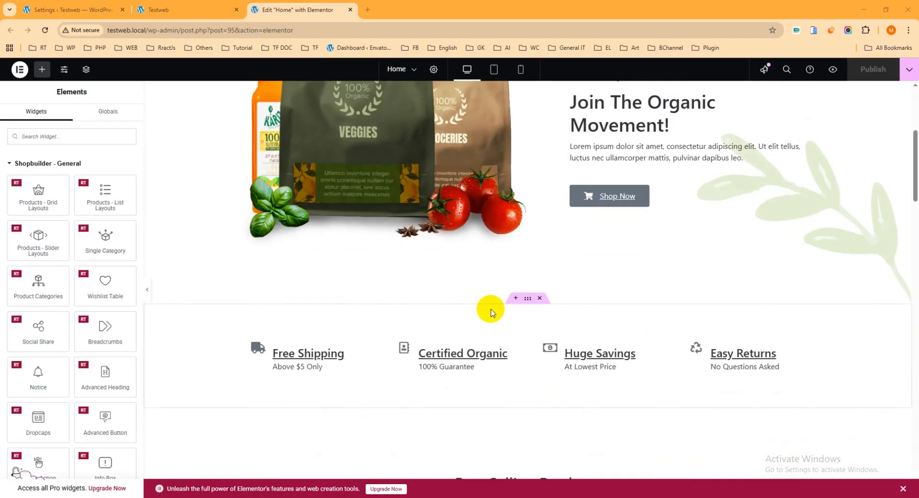
{"action": "left_click", "coordinate": [514, 297]}
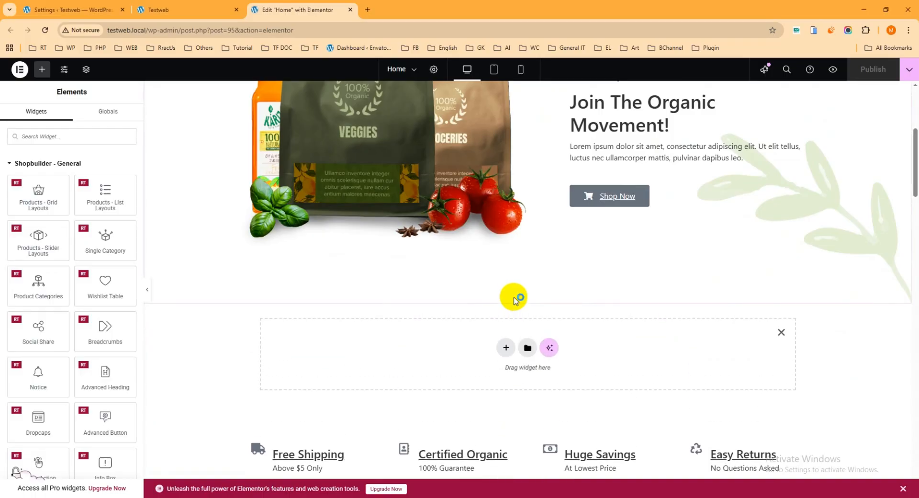
{"action": "left_click", "coordinate": [505, 353]}
{"action": "left_click", "coordinate": [498, 378]}
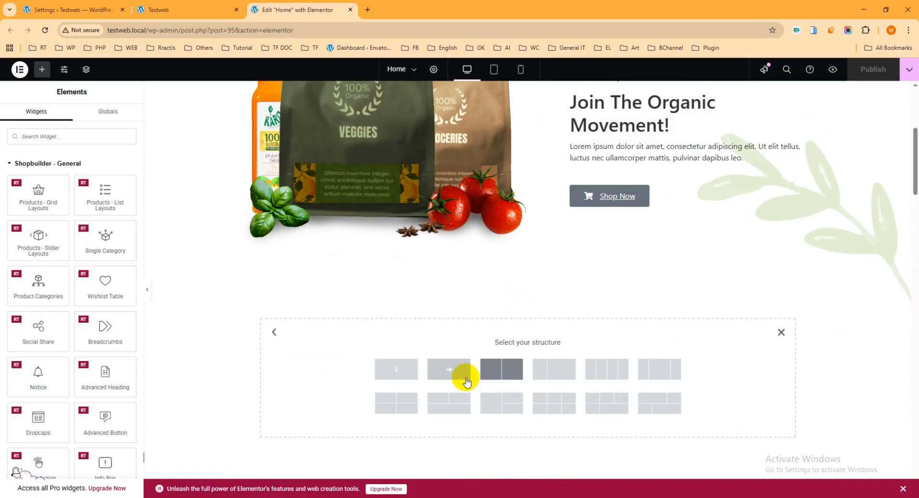
{"action": "left_click", "coordinate": [408, 368]}
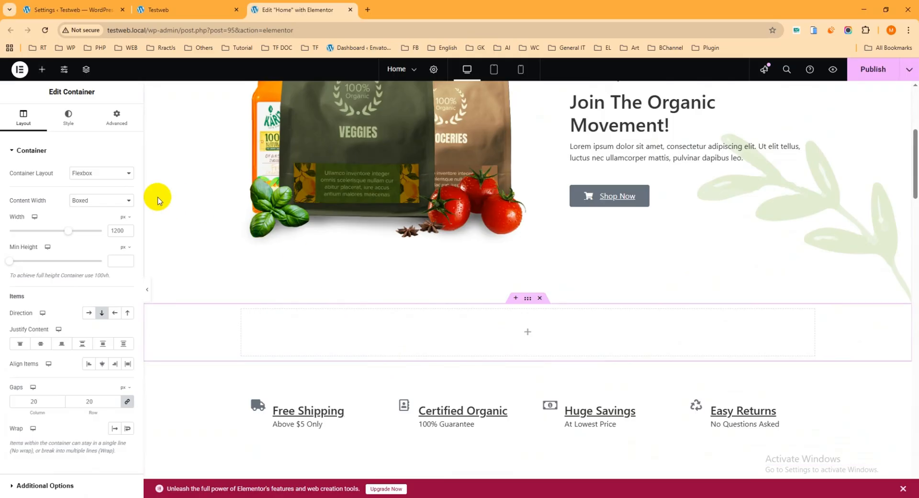
Look through the Elementor widget categories and return to the expanded Shopbuilder - General group
{"action": "left_click", "coordinate": [41, 70]}
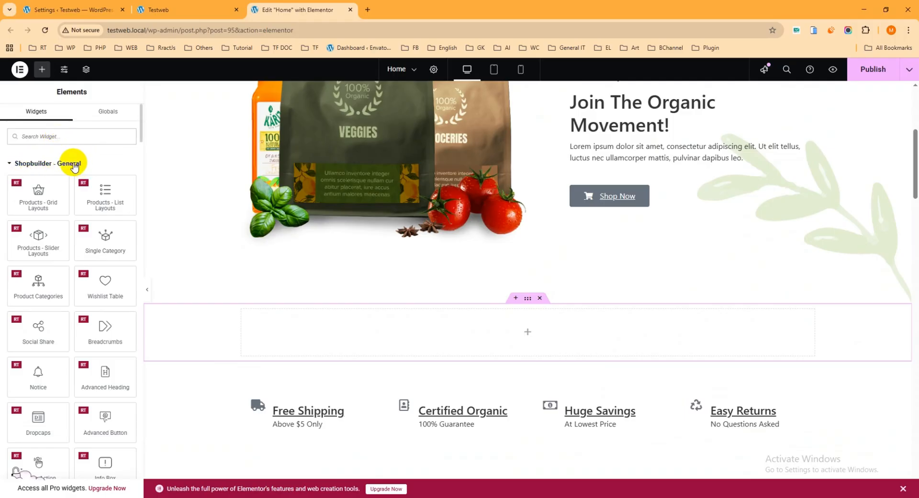
{"action": "left_click", "coordinate": [36, 165]}
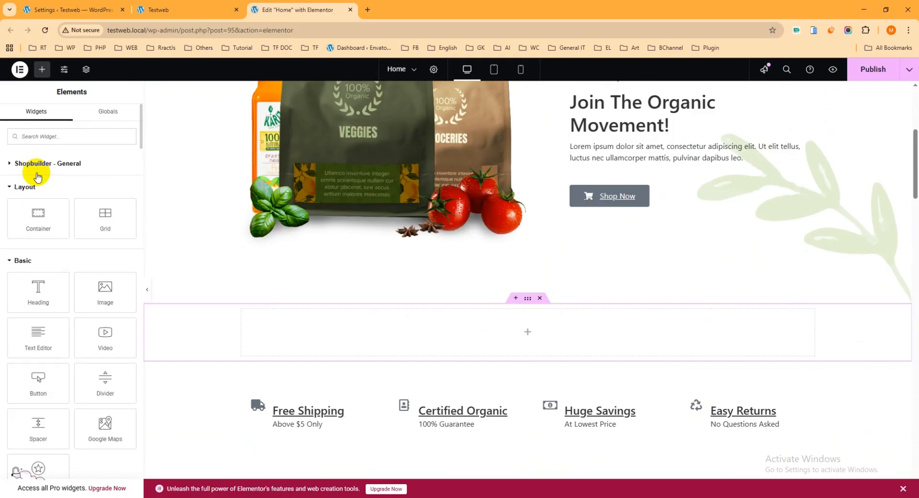
{"action": "left_click", "coordinate": [23, 186]}
{"action": "left_click", "coordinate": [22, 210]}
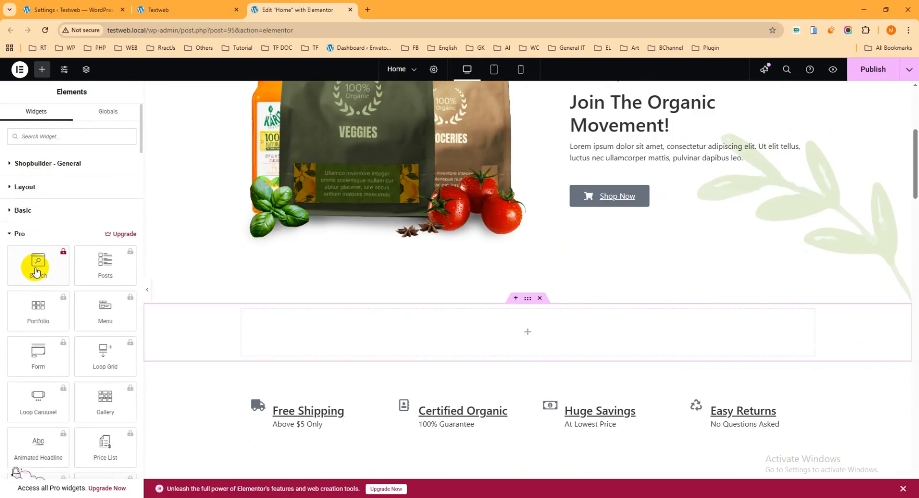
{"action": "left_click", "coordinate": [21, 233]}
{"action": "scroll", "coordinate": [48, 273], "scroll_direction": "down", "scroll_amount": 5}
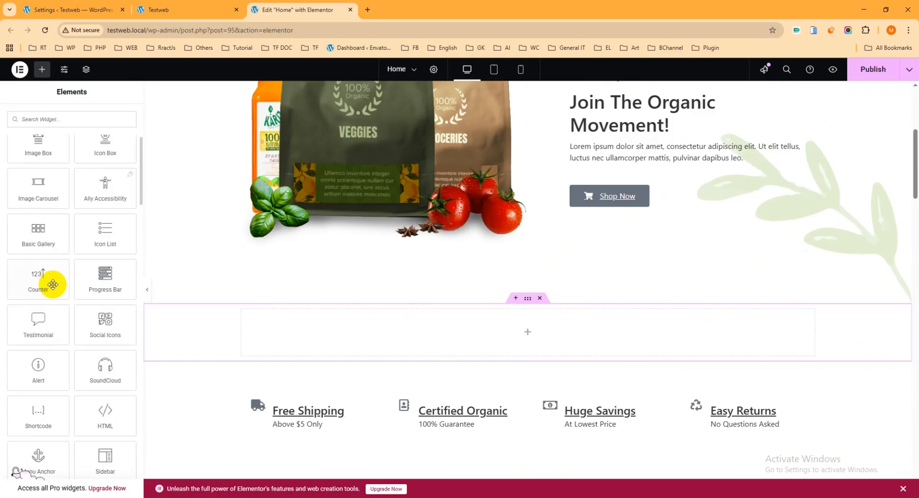
{"action": "scroll", "coordinate": [53, 280], "scroll_direction": "up", "scroll_amount": 5}
{"action": "left_click", "coordinate": [47, 137]}
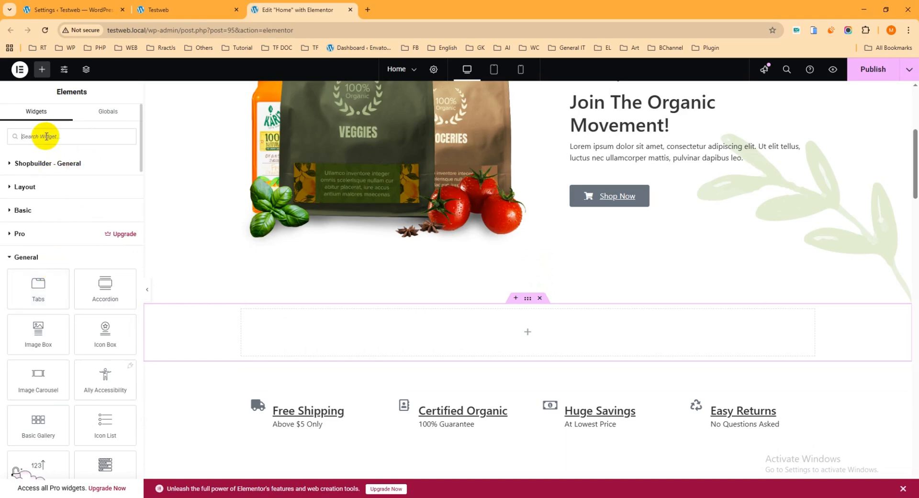
{"action": "left_click", "coordinate": [36, 163]}
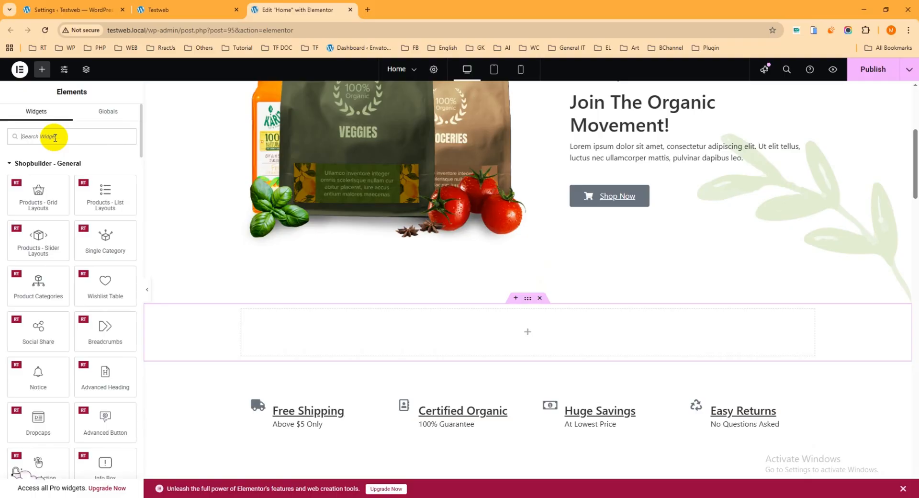
Search the widgets for "products" and place the Products - Slider Layouts widget in the empty container below the hero section
{"action": "type", "text": "product"}
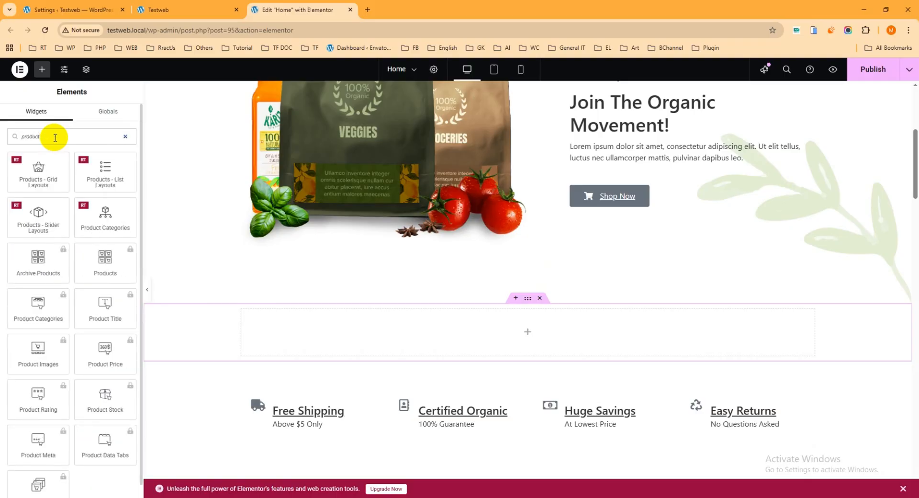
{"action": "type", "text": "s s"}
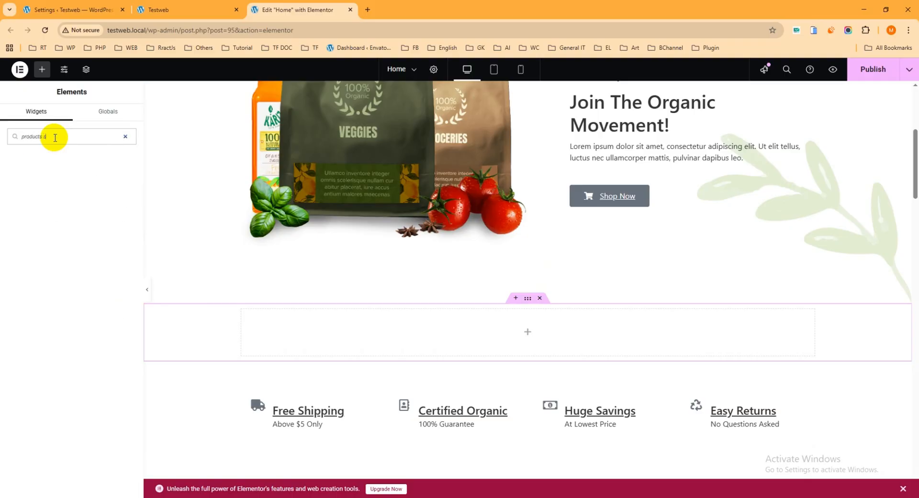
{"action": "key", "text": "BackSpace"}
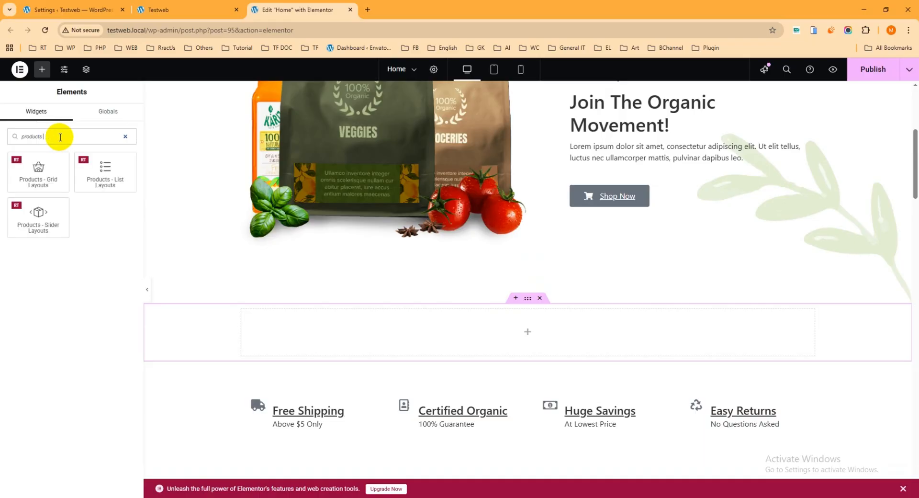
{"action": "left_click_drag", "start_coordinate": [38, 215], "coordinate": [576, 340]}
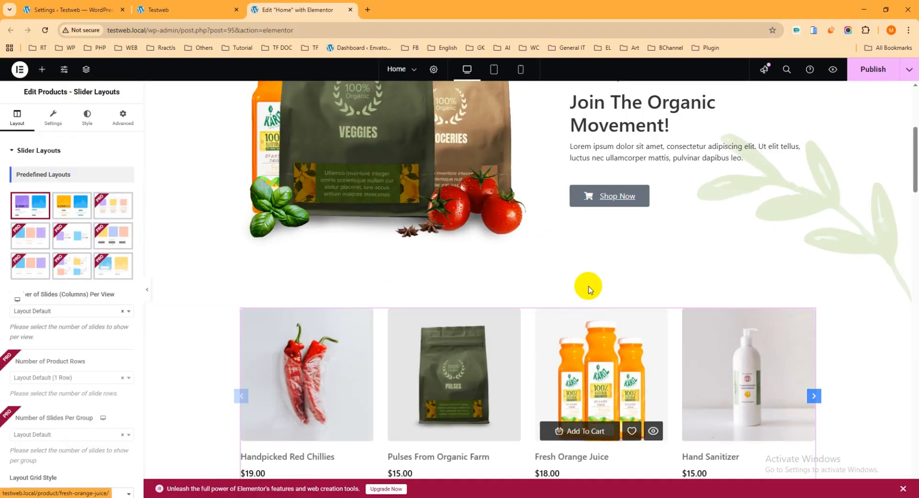
{"action": "scroll", "coordinate": [587, 285], "scroll_direction": "down", "scroll_amount": 2}
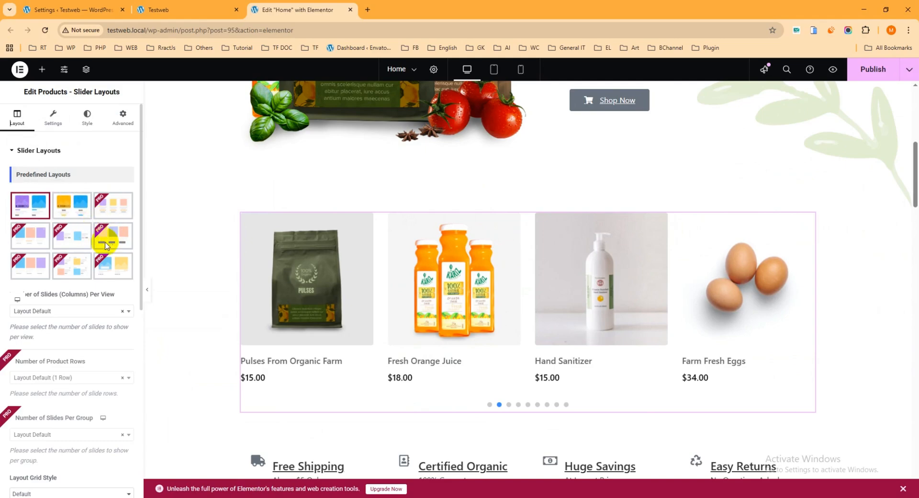
Try the predefined Slider Layout 2 on the product slider and switch back to Slider Layout 1
{"action": "left_click", "coordinate": [71, 205]}
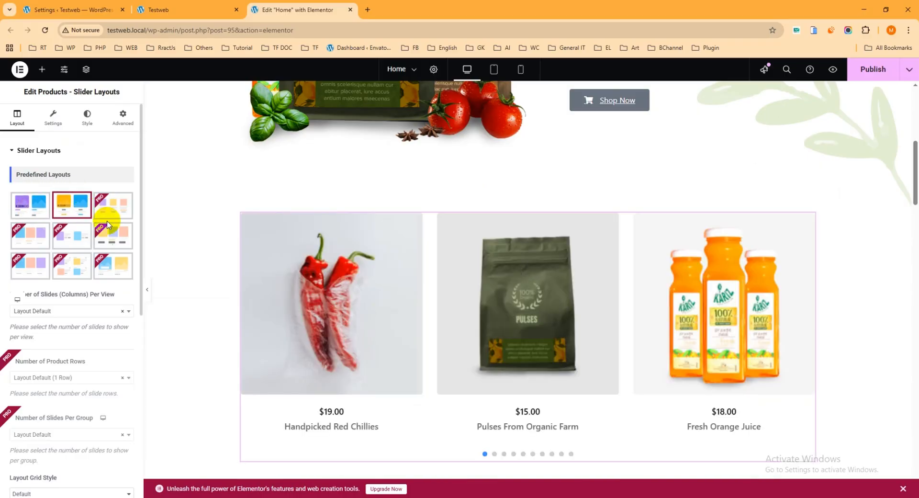
{"action": "left_click", "coordinate": [25, 214]}
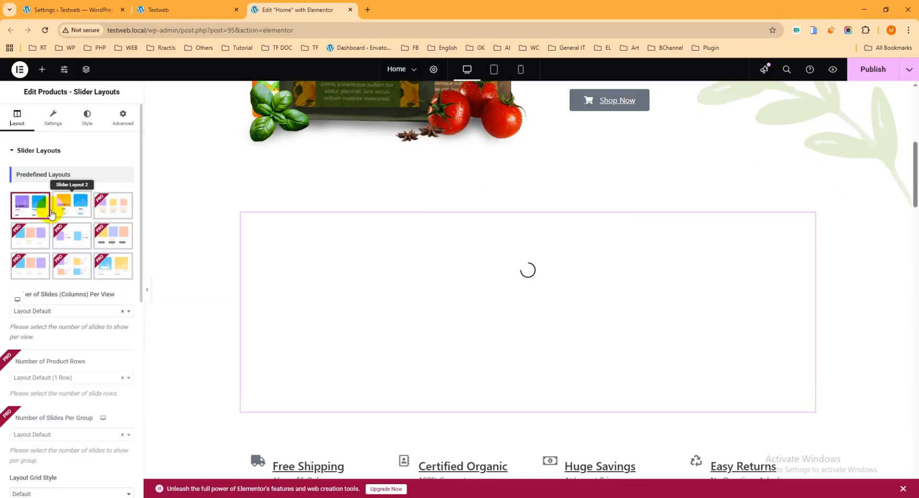
{"action": "left_click", "coordinate": [78, 210]}
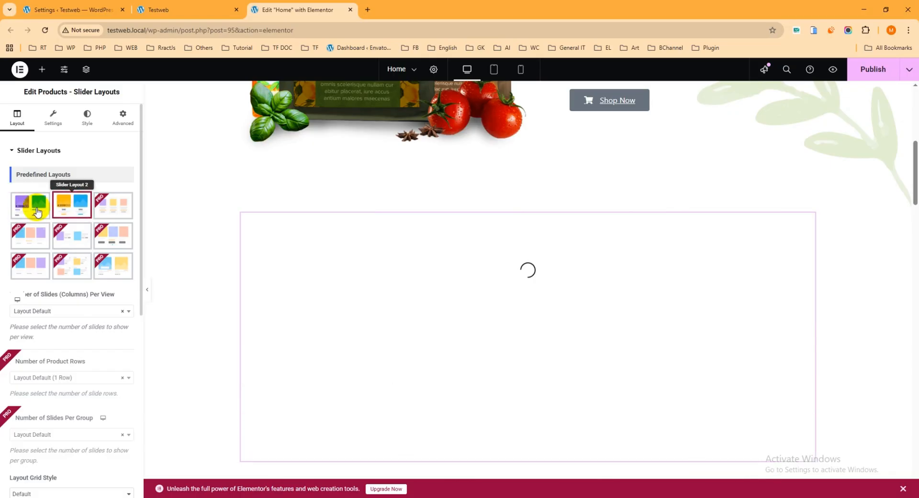
{"action": "left_click", "coordinate": [27, 210]}
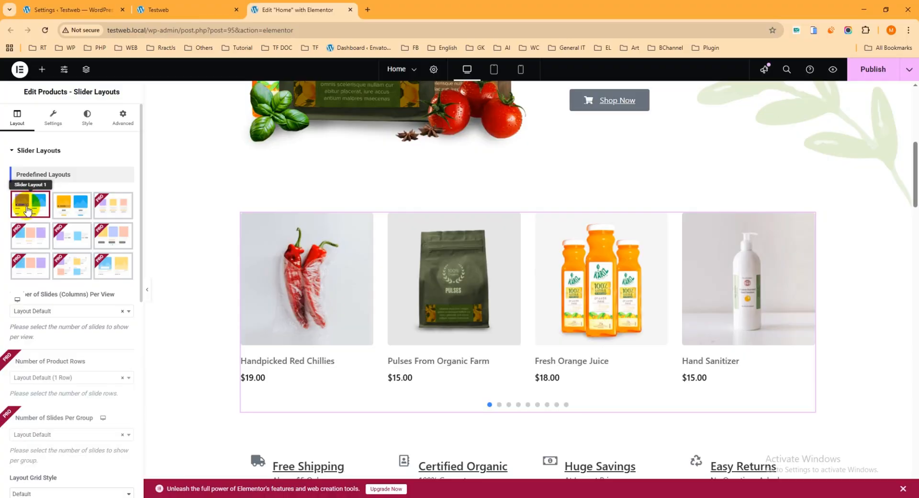
Try action button Preset 2 on the product slider, preview it on the products, and restore Preset 1
{"action": "scroll", "coordinate": [71, 210], "scroll_direction": "down", "scroll_amount": 6}
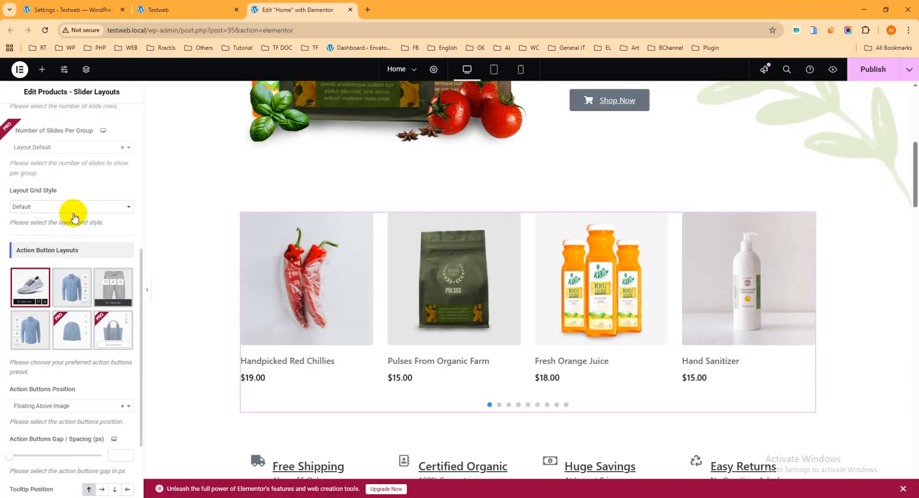
{"action": "scroll", "coordinate": [62, 249], "scroll_direction": "down", "scroll_amount": 1}
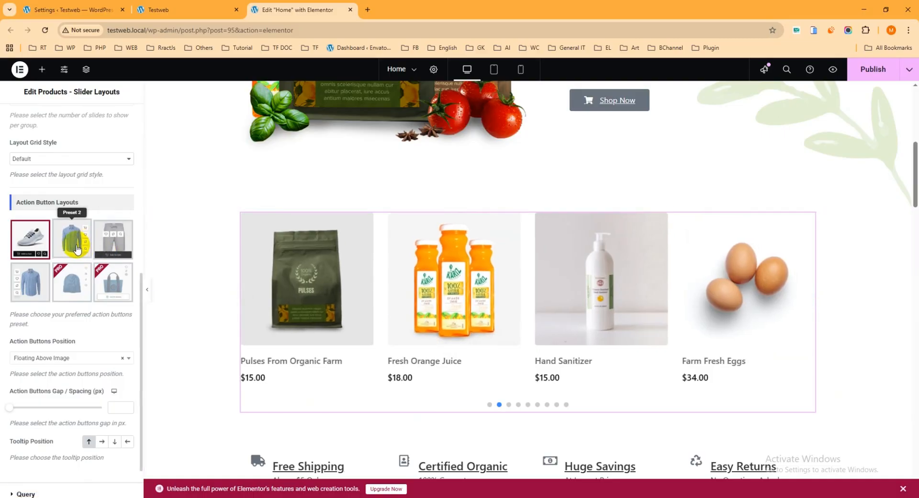
{"action": "left_click", "coordinate": [74, 239]}
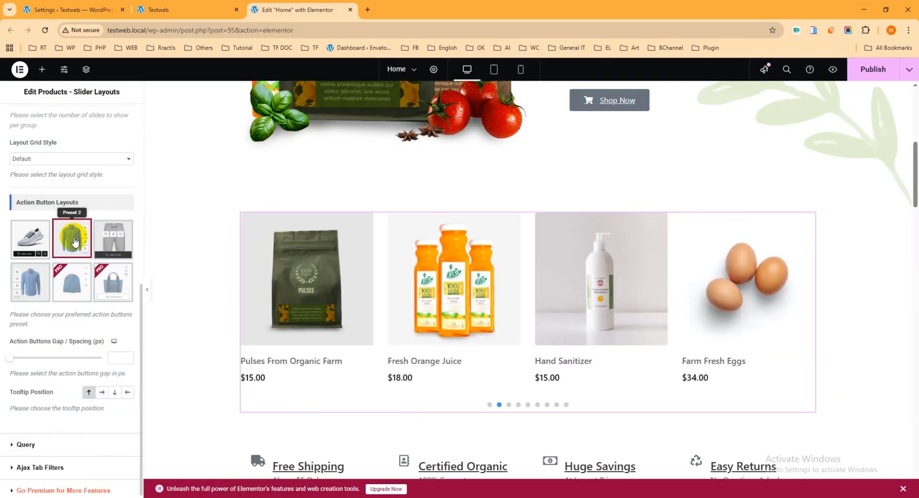
{"action": "mouse_move", "coordinate": [491, 261]}
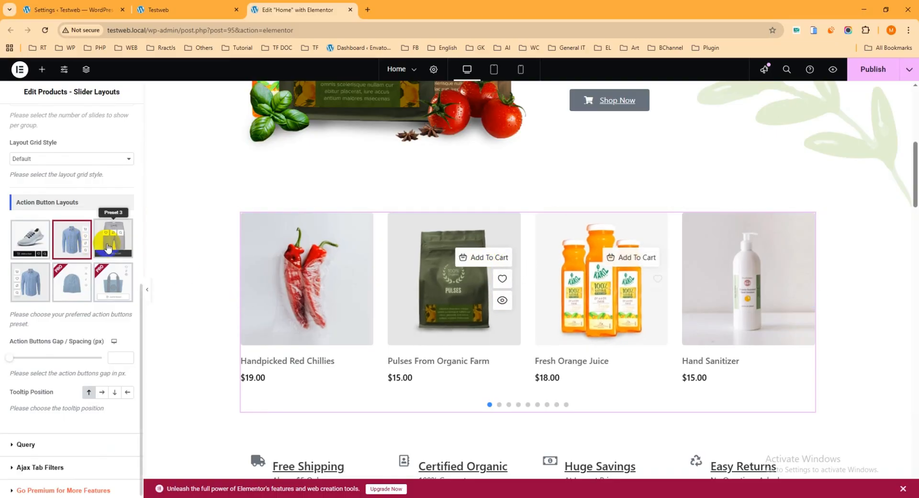
{"action": "left_click", "coordinate": [35, 251]}
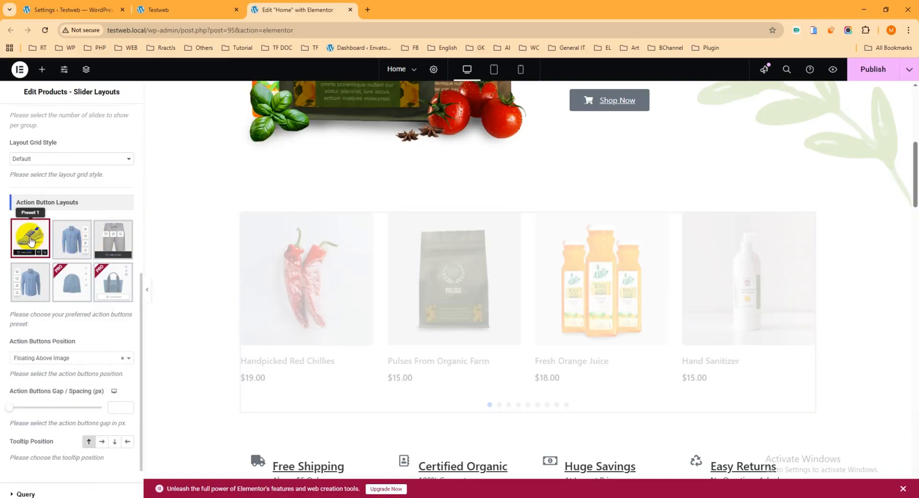
Open the product slider's Query settings and go through the common filters to the Filter By Categories option
{"action": "scroll", "coordinate": [32, 240], "scroll_direction": "down", "scroll_amount": 2}
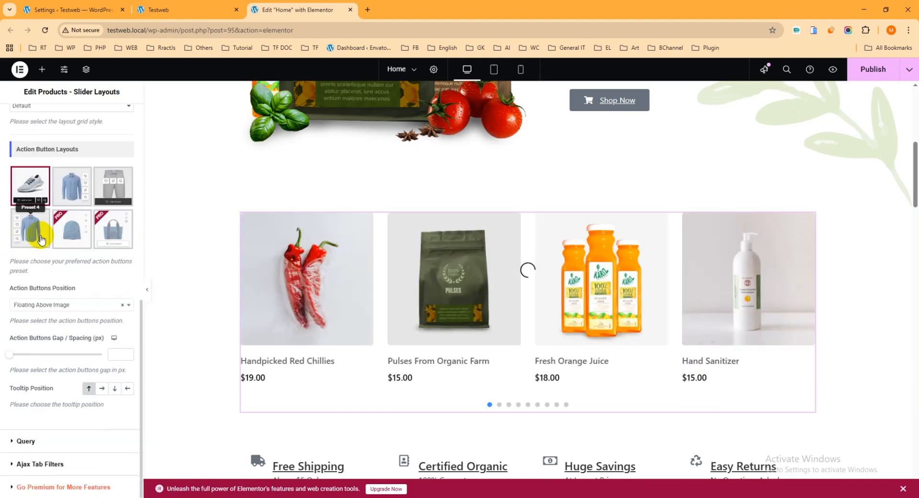
{"action": "left_click", "coordinate": [26, 442]}
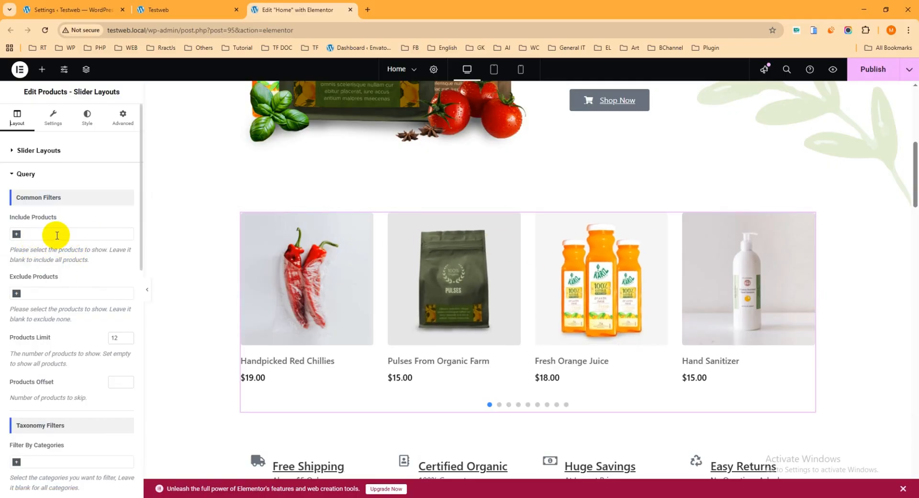
{"action": "scroll", "coordinate": [110, 252], "scroll_direction": "down", "scroll_amount": 2}
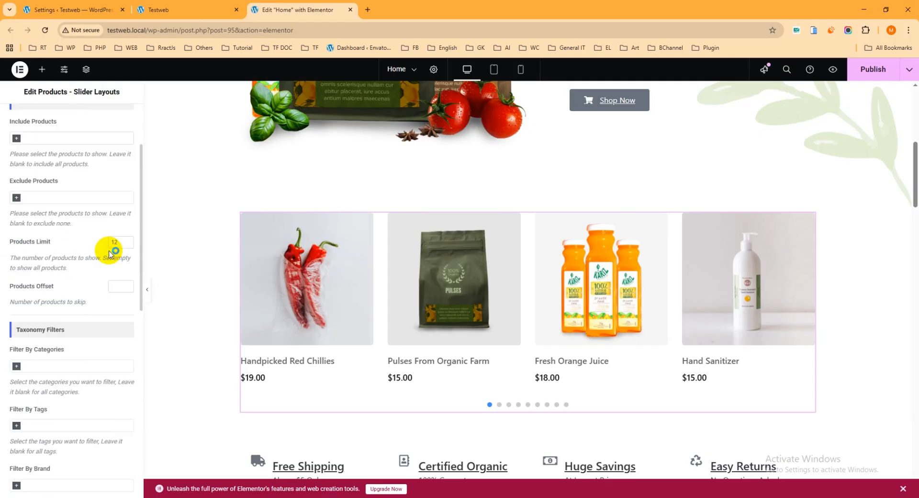
{"action": "scroll", "coordinate": [110, 252], "scroll_direction": "down", "scroll_amount": 2}
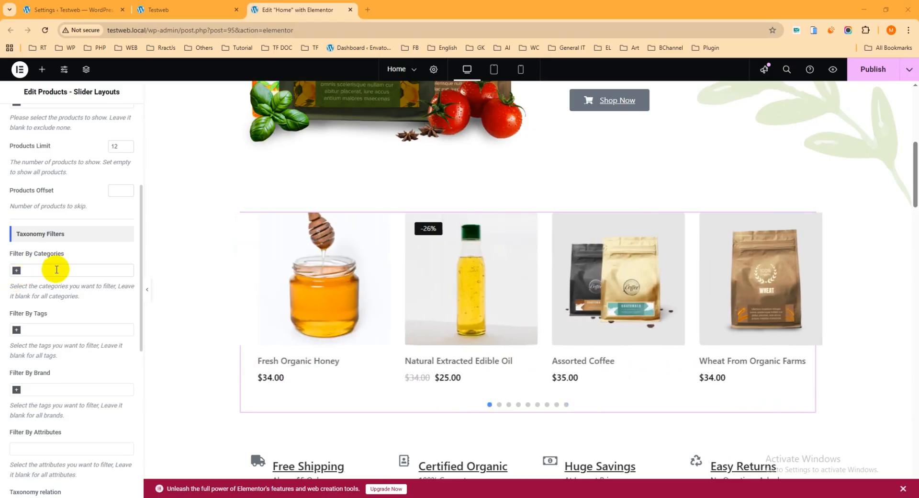
Open the WooCommerce product categories page in a new browser tab from the dashboard and copy the Groceries category name
{"action": "left_click", "coordinate": [181, 12]}
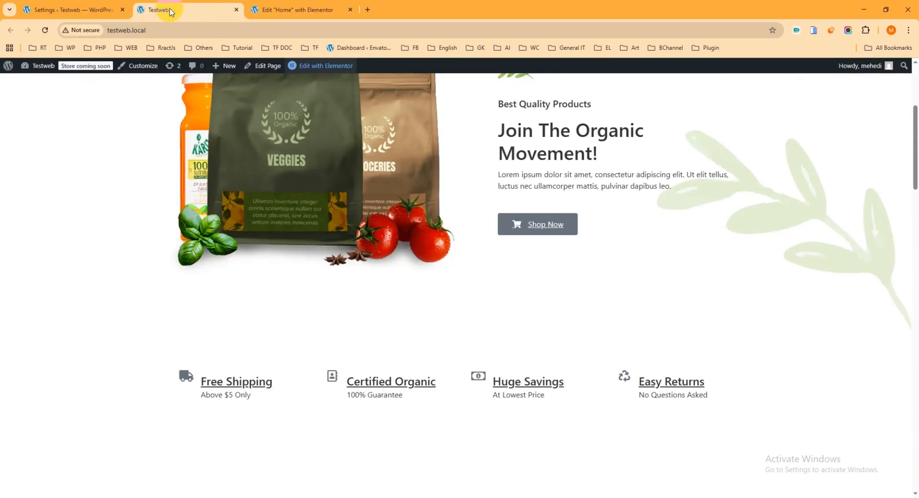
{"action": "left_click", "coordinate": [76, 10]}
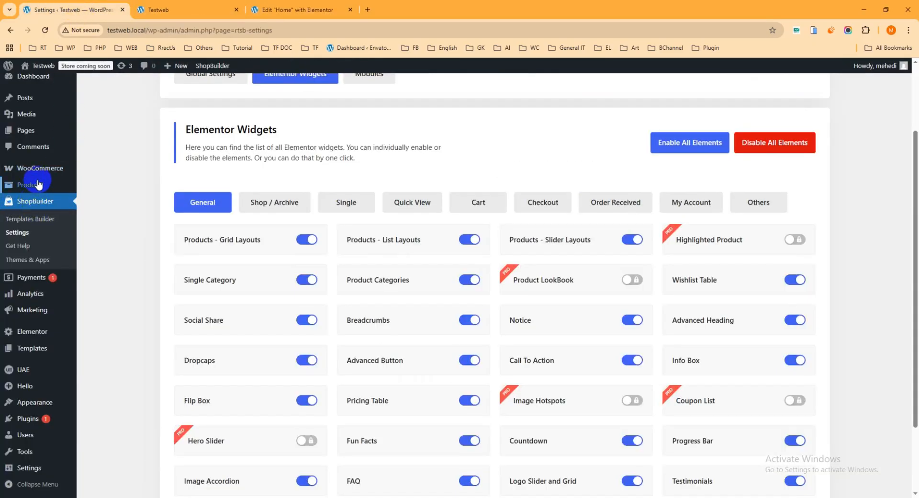
{"action": "mouse_move", "coordinate": [47, 173]}
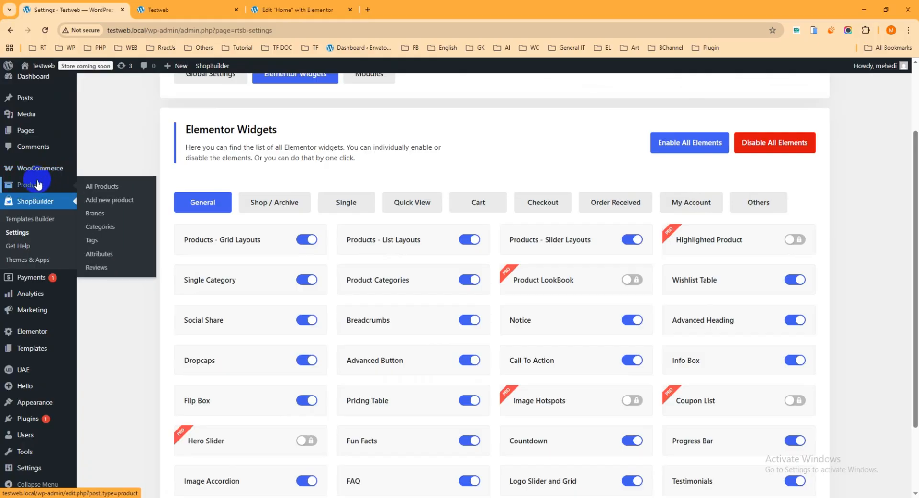
{"action": "right_click", "coordinate": [101, 229]}
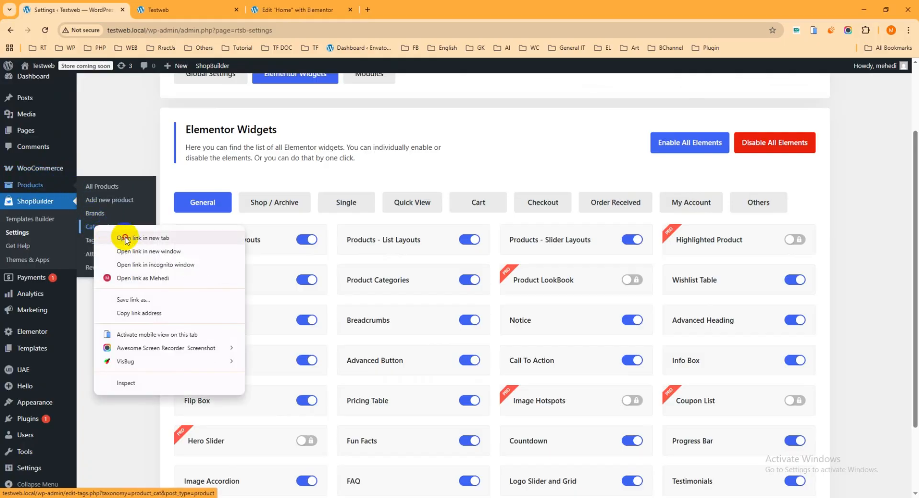
{"action": "left_click", "coordinate": [103, 237]}
{"action": "left_click", "coordinate": [186, 9]}
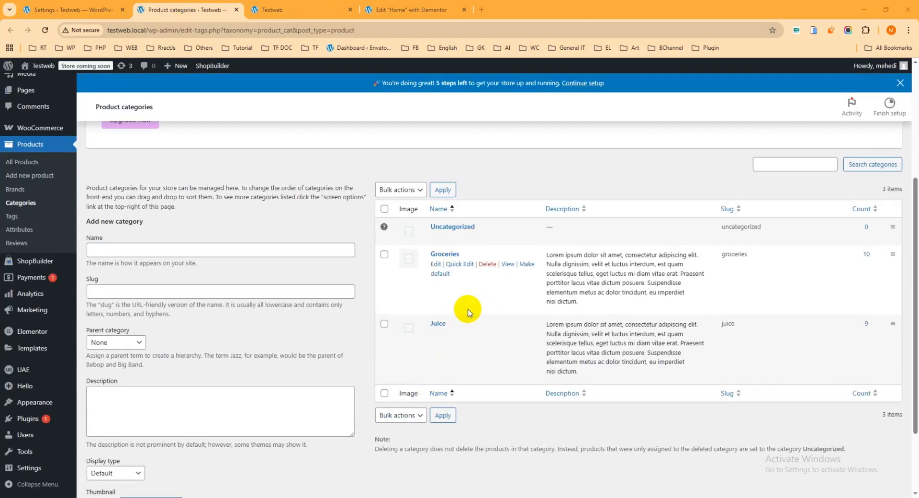
{"action": "left_click_drag", "start_coordinate": [453, 257], "coordinate": [430, 259]}
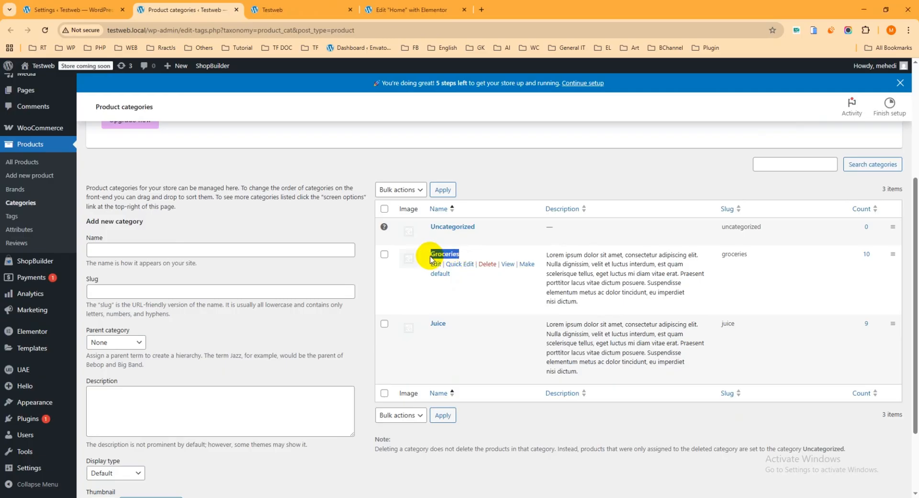
Back in the Elementor editor, filter the product slider's query by the Groceries and Juice categories
{"action": "left_click", "coordinate": [410, 9]}
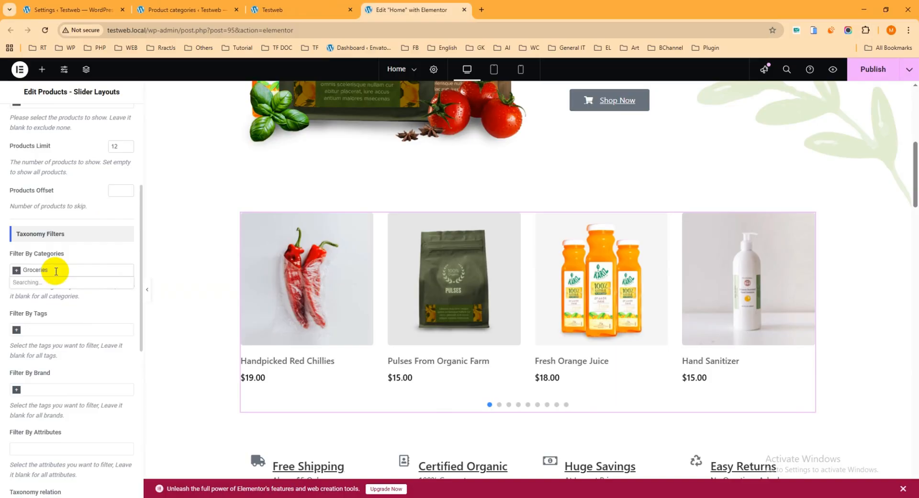
{"action": "left_click", "coordinate": [40, 284]}
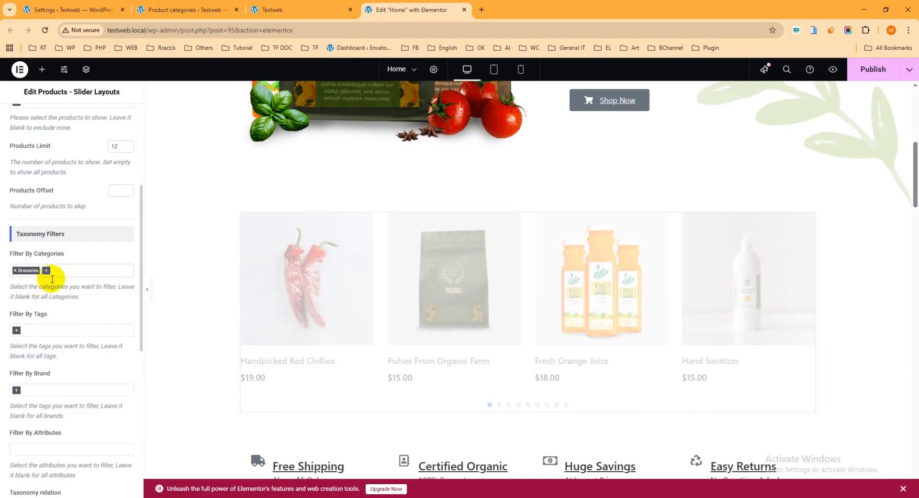
{"action": "type", "text": "juice"}
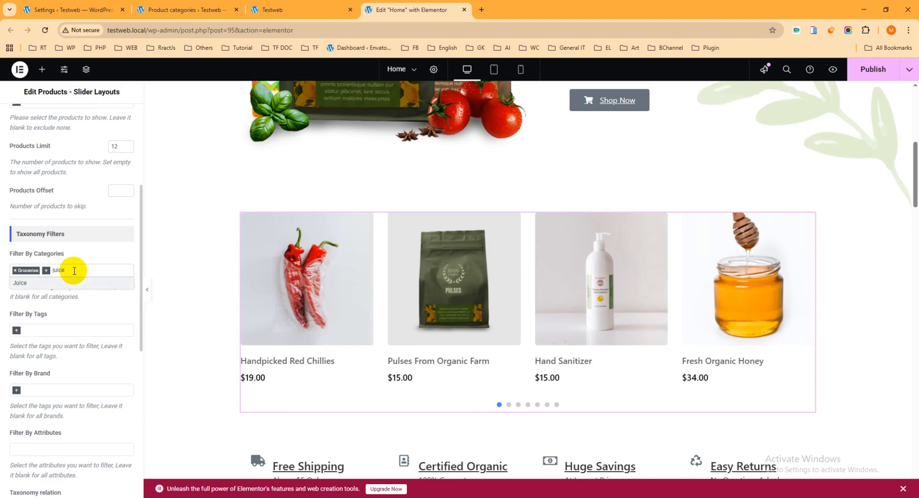
{"action": "left_click", "coordinate": [52, 282]}
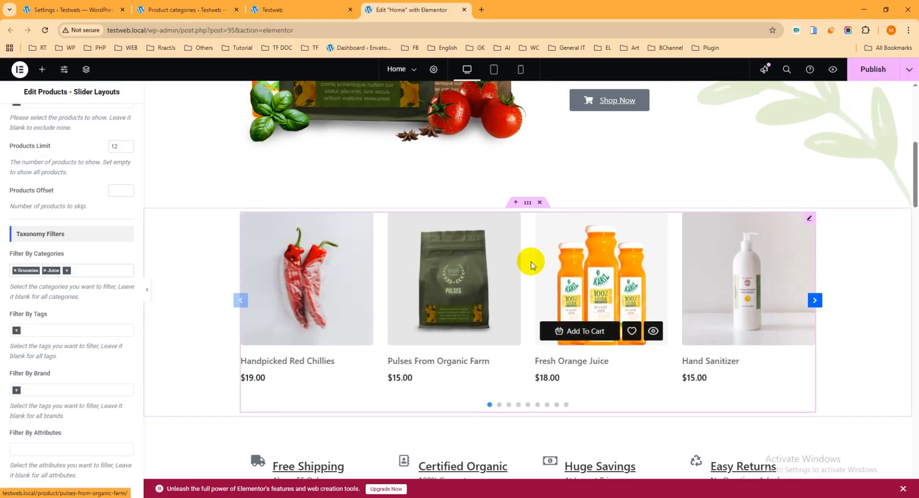
{"action": "scroll", "coordinate": [67, 250], "scroll_direction": "down", "scroll_amount": 7}
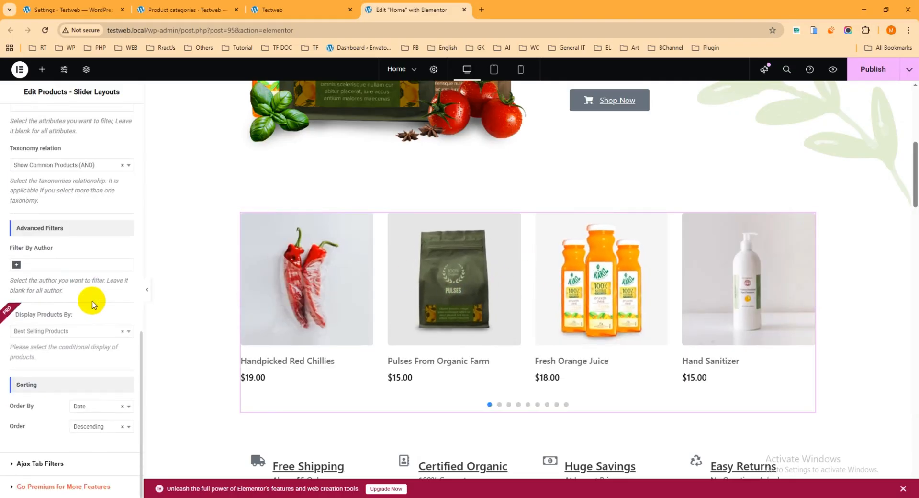
Check the product slider query's Order By sorting options and the Ajax Tab Filters section, leaving the sorting by date
{"action": "left_click", "coordinate": [88, 410]}
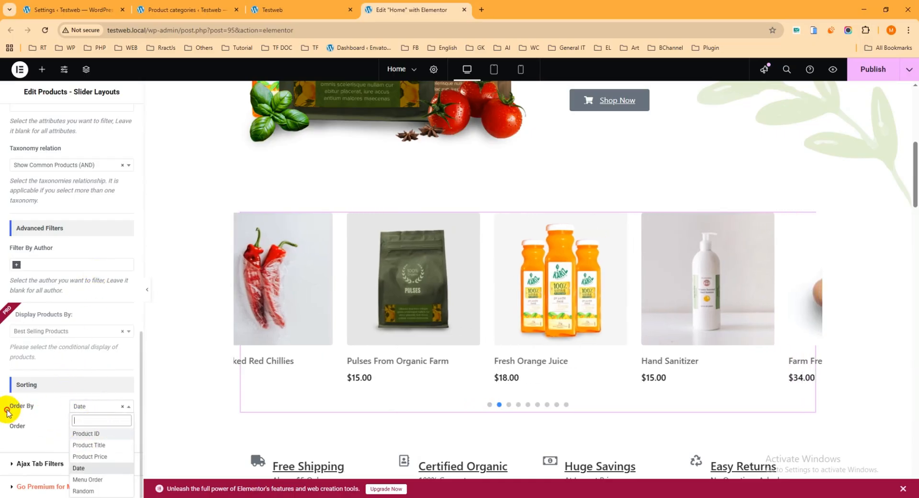
{"action": "left_click", "coordinate": [10, 411]}
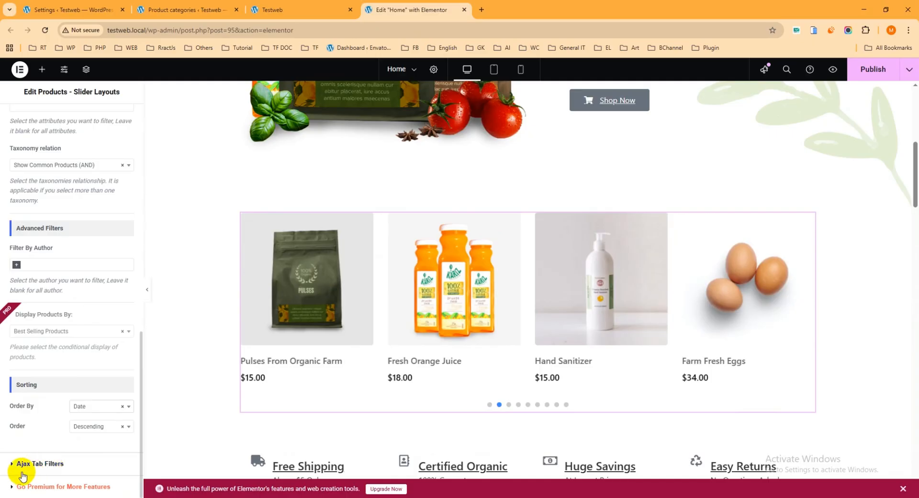
{"action": "left_click", "coordinate": [59, 464]}
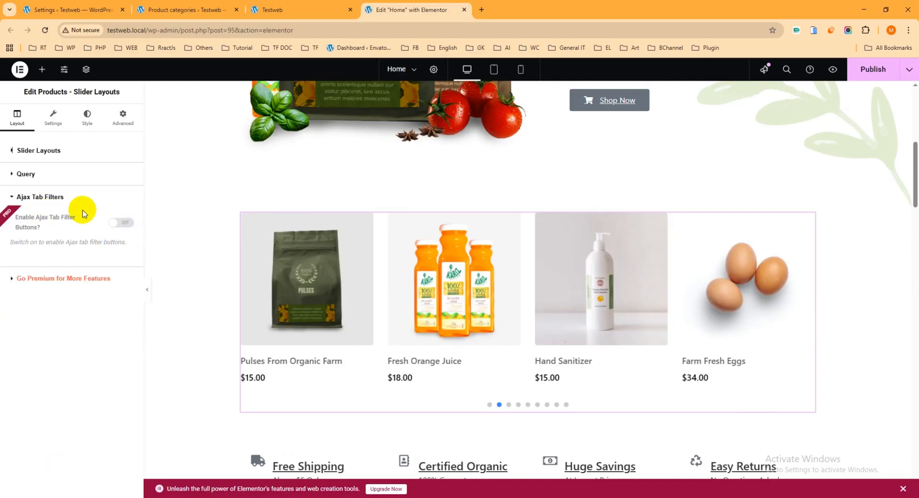
{"action": "left_click", "coordinate": [35, 196]}
Review the product slider's content and action button visibility settings, then its Slider Settings and the navigation arrows on the page
{"action": "left_click", "coordinate": [53, 117]}
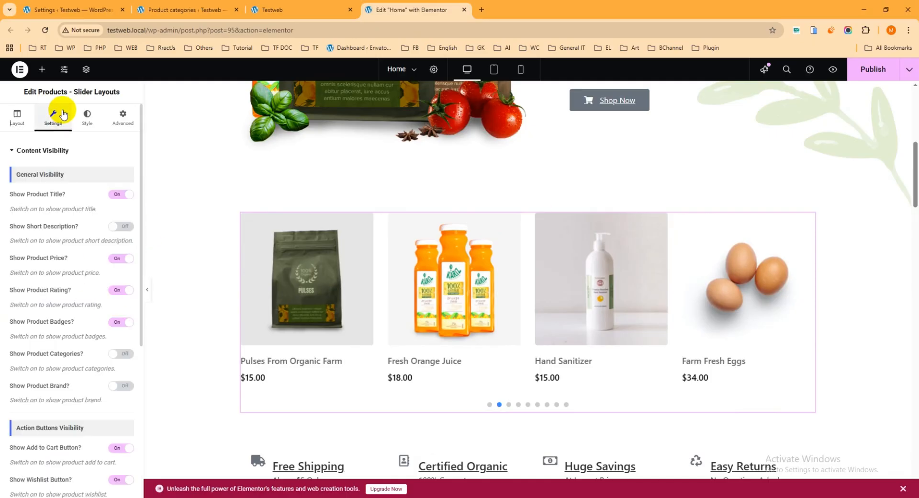
{"action": "scroll", "coordinate": [96, 213], "scroll_direction": "down", "scroll_amount": 5}
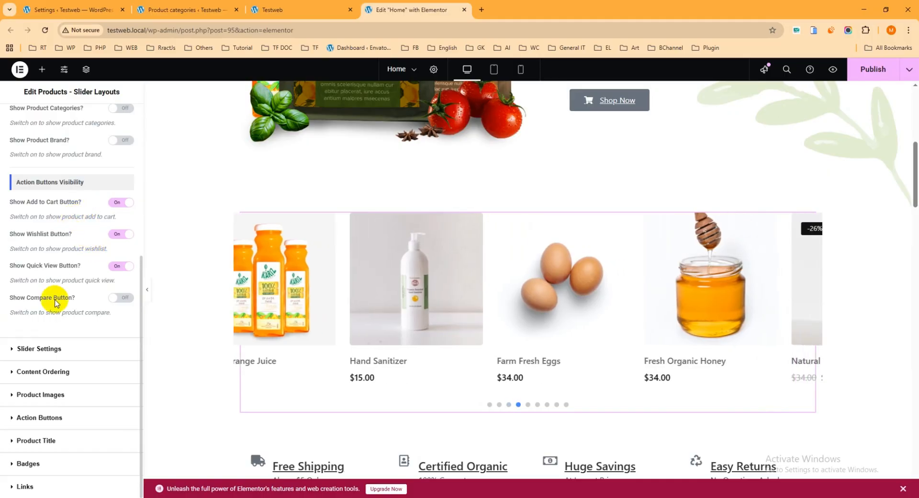
{"action": "left_click", "coordinate": [41, 349]}
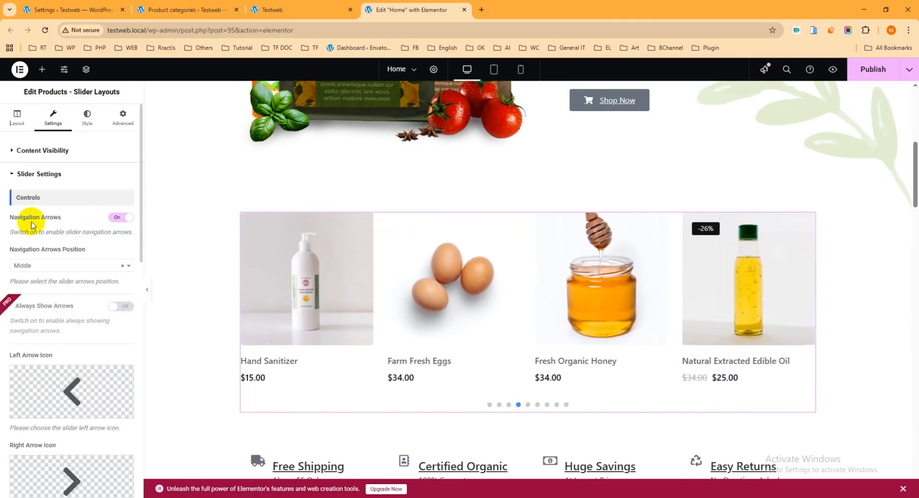
{"action": "scroll", "coordinate": [416, 273], "scroll_direction": "down", "scroll_amount": 3}
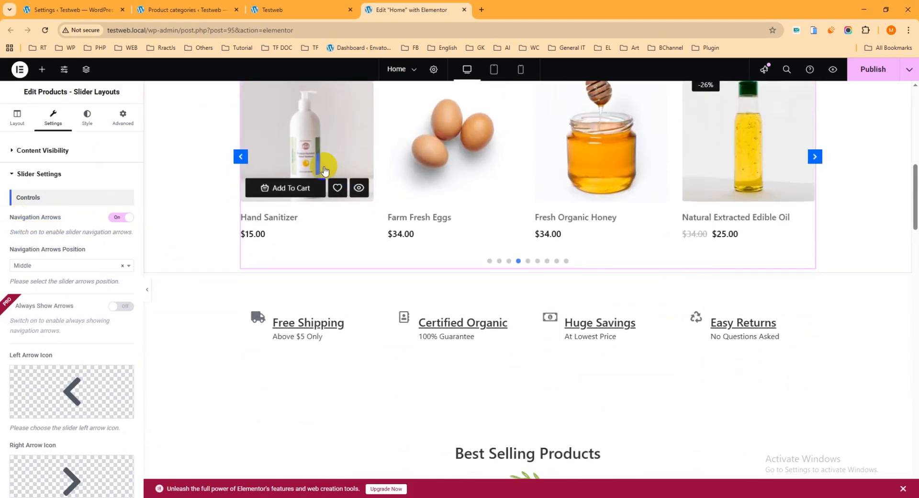
Try the product slider without navigation arrows, switch them back on, and look through the remaining slider and autoplay settings
{"action": "left_click", "coordinate": [123, 218]}
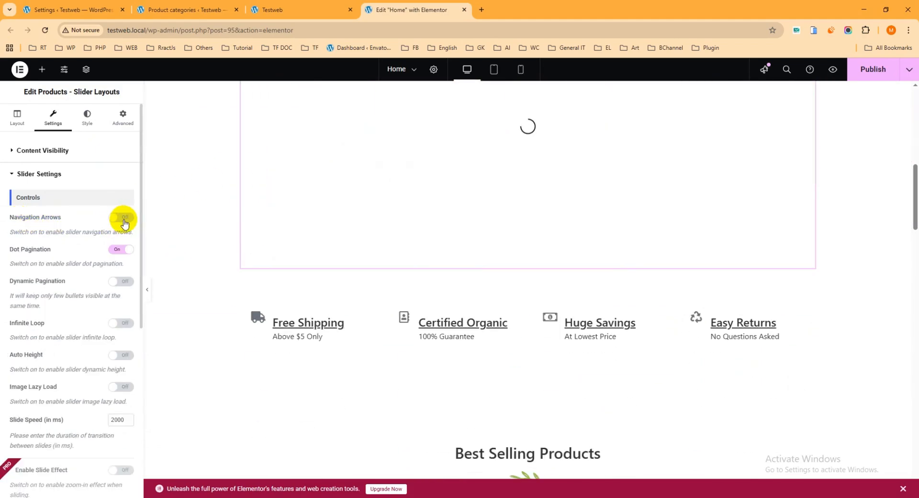
{"action": "left_click", "coordinate": [123, 218]}
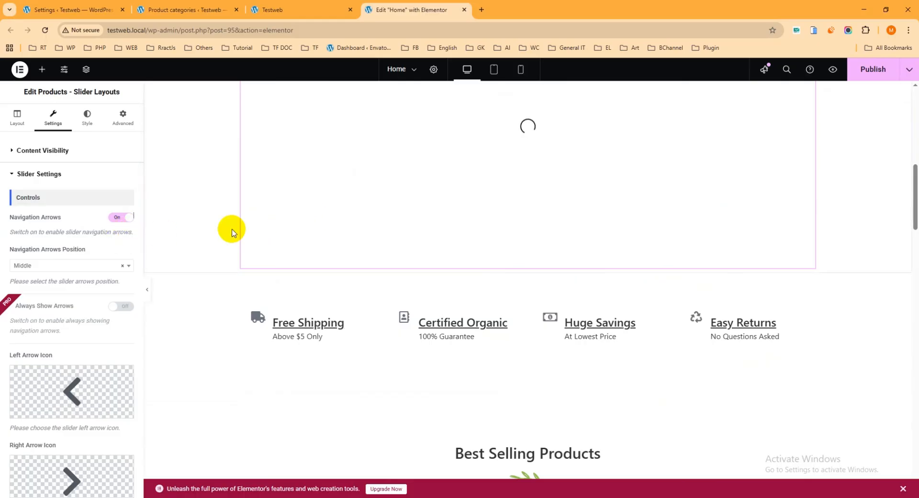
{"action": "scroll", "coordinate": [98, 286], "scroll_direction": "down", "scroll_amount": 5}
{"action": "scroll", "coordinate": [98, 286], "scroll_direction": "down", "scroll_amount": 5}
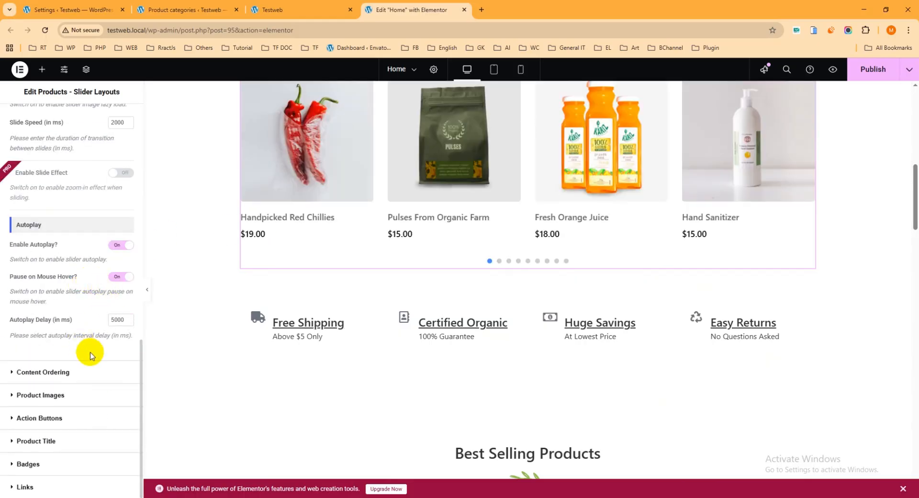
Examine the slider's Action Buttons settings for the add to cart text and icons, wishlist button and quick view button
{"action": "left_click", "coordinate": [56, 422]}
{"action": "mouse_move", "coordinate": [329, 222]}
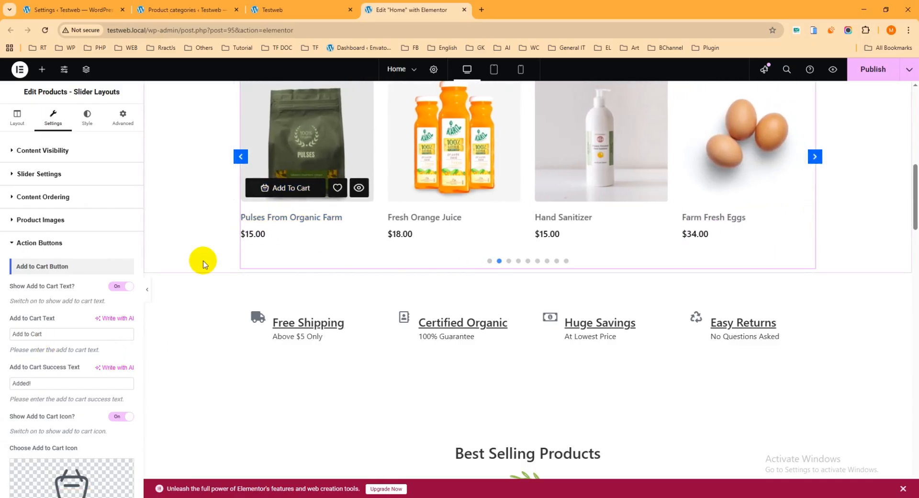
{"action": "left_click_drag", "start_coordinate": [63, 334], "coordinate": [23, 333]}
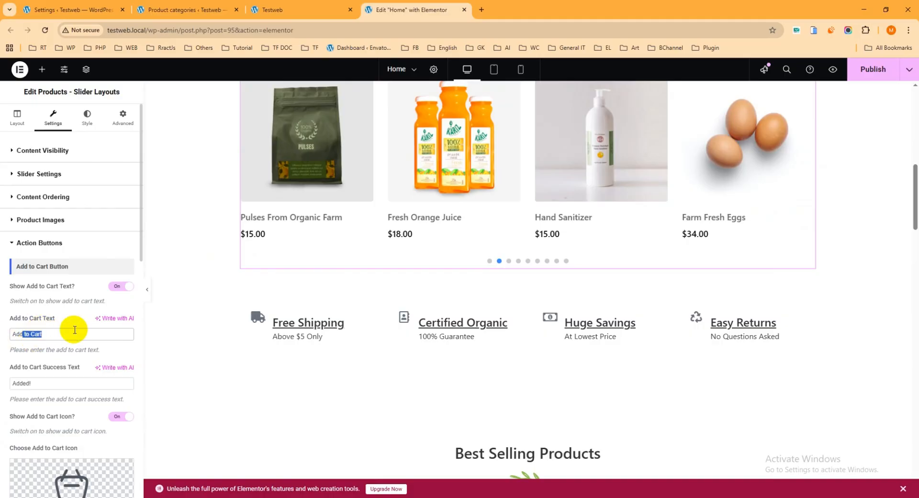
{"action": "scroll", "coordinate": [72, 306], "scroll_direction": "down", "scroll_amount": 5}
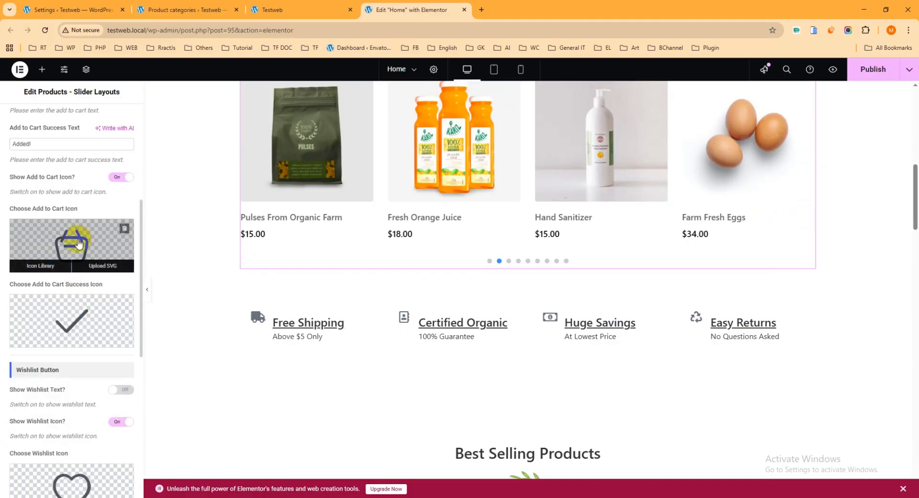
{"action": "mouse_move", "coordinate": [282, 194]}
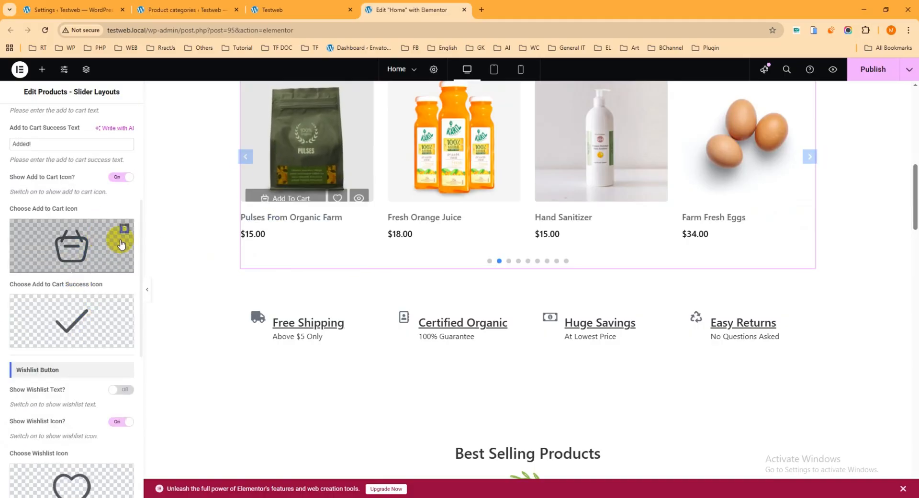
{"action": "scroll", "coordinate": [96, 309], "scroll_direction": "down", "scroll_amount": 7}
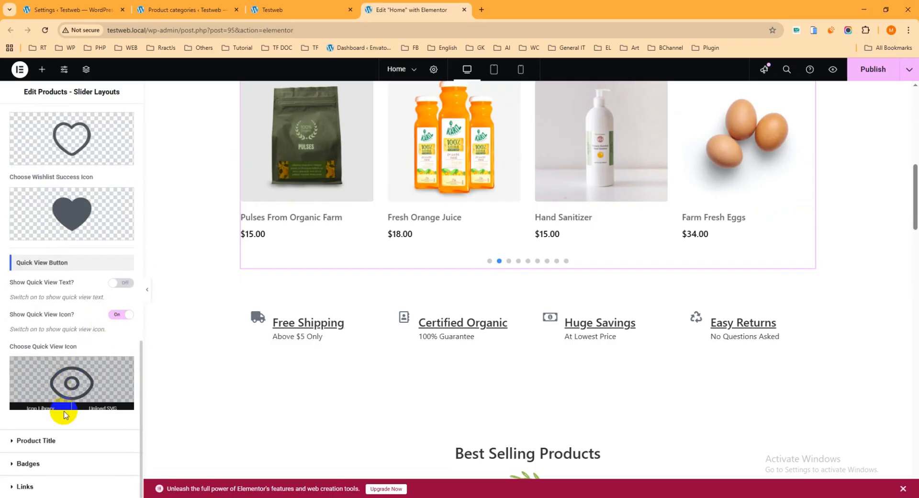
Examine the product slider's Product Title tag and limit settings and its Badges appearance options
{"action": "left_click", "coordinate": [36, 440]}
{"action": "mouse_move", "coordinate": [276, 237]}
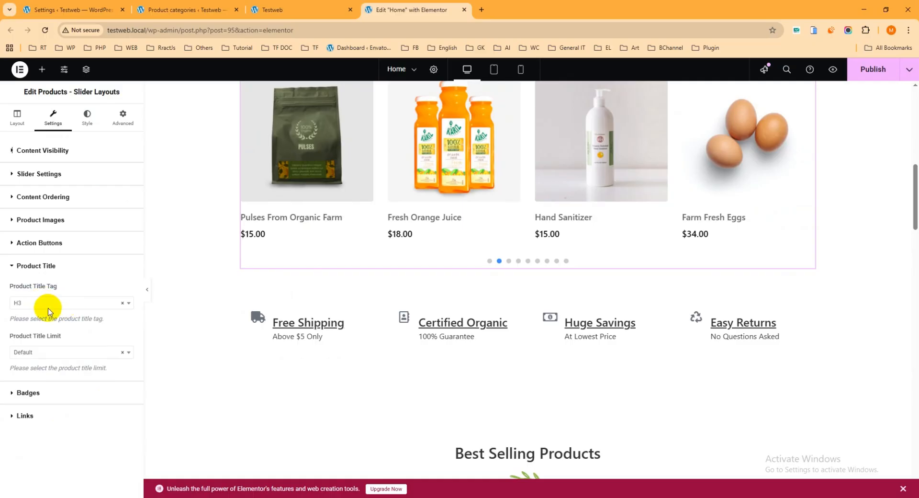
{"action": "left_click", "coordinate": [34, 396]}
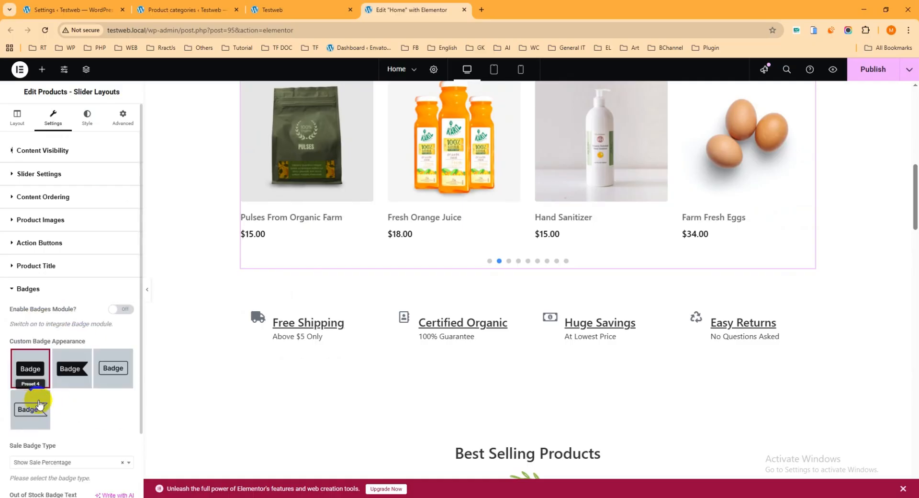
{"action": "scroll", "coordinate": [48, 404], "scroll_direction": "down", "scroll_amount": 2}
{"action": "scroll", "coordinate": [91, 213], "scroll_direction": "up", "scroll_amount": 2}
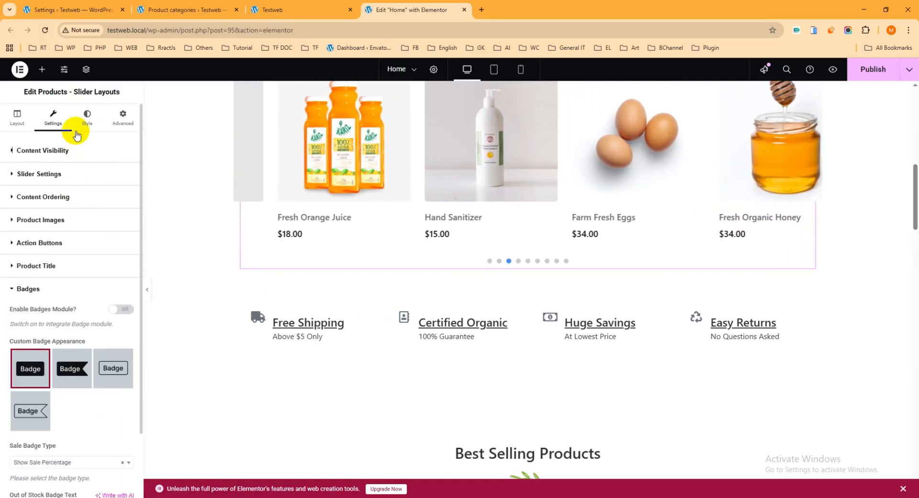
Look over the product slider's style options, including the color scheme and the Image Styles dimension, color, border and spacing settings
{"action": "left_click", "coordinate": [86, 121]}
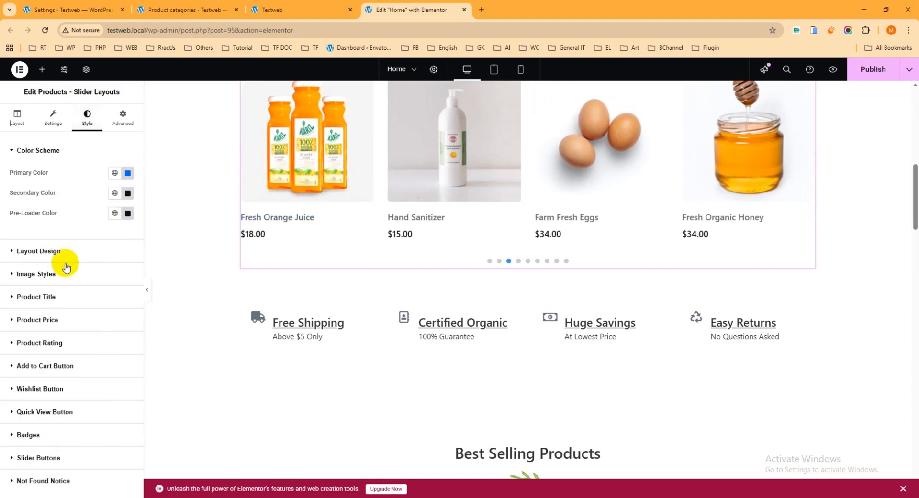
{"action": "left_click", "coordinate": [48, 280]}
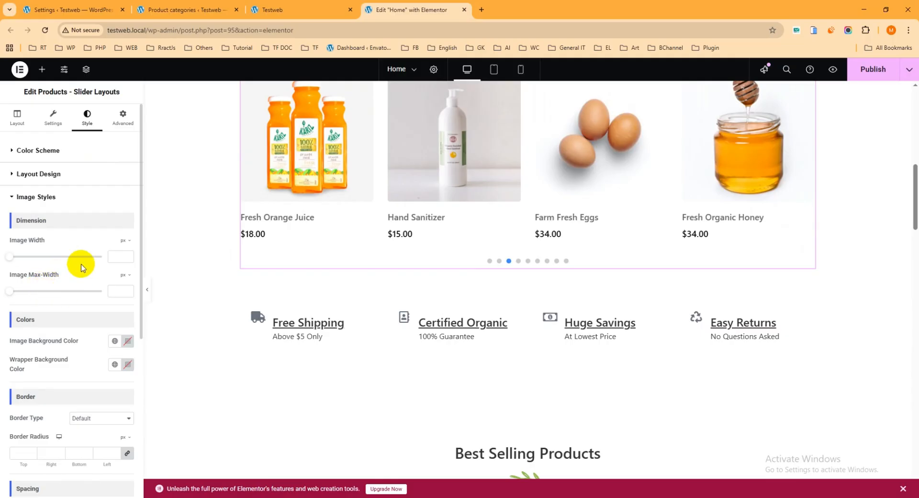
{"action": "scroll", "coordinate": [59, 249], "scroll_direction": "down", "scroll_amount": 5}
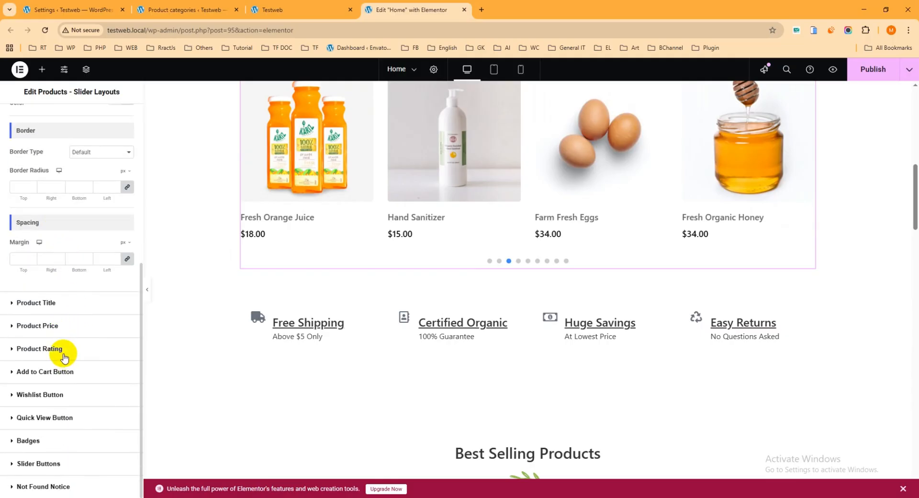